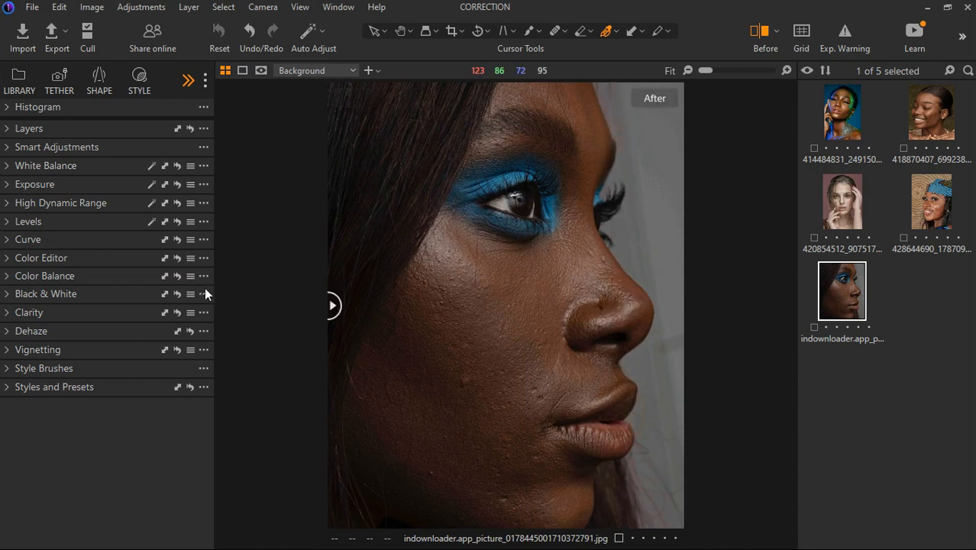
# Turn off the before/after comparison and add a new empty adjustment layer above the Background.
pyautogui.click(764, 32)
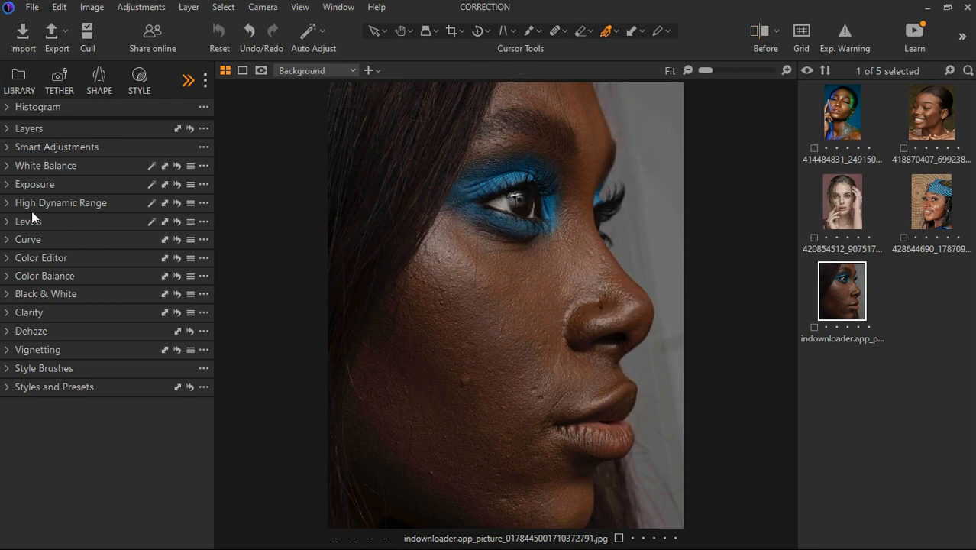
pyautogui.click(9, 130)
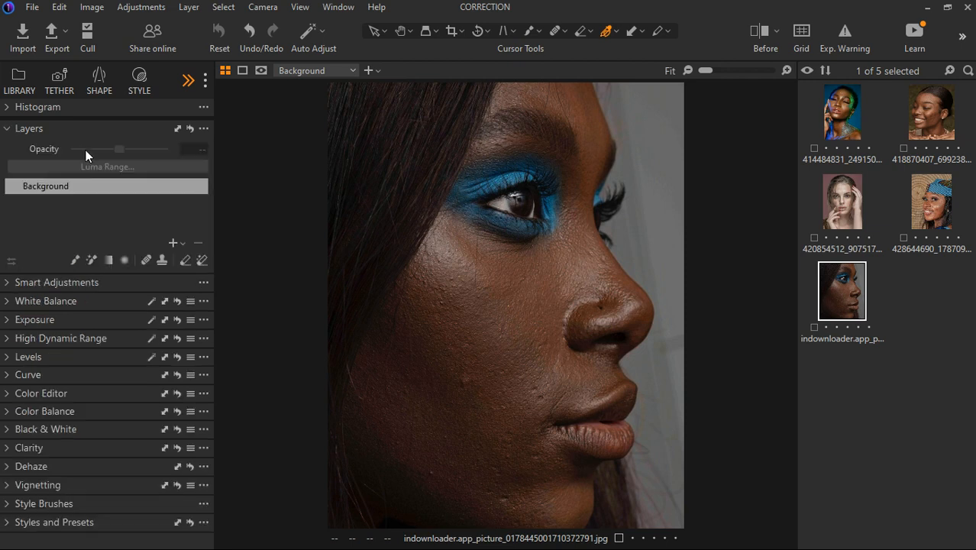
pyautogui.click(184, 243)
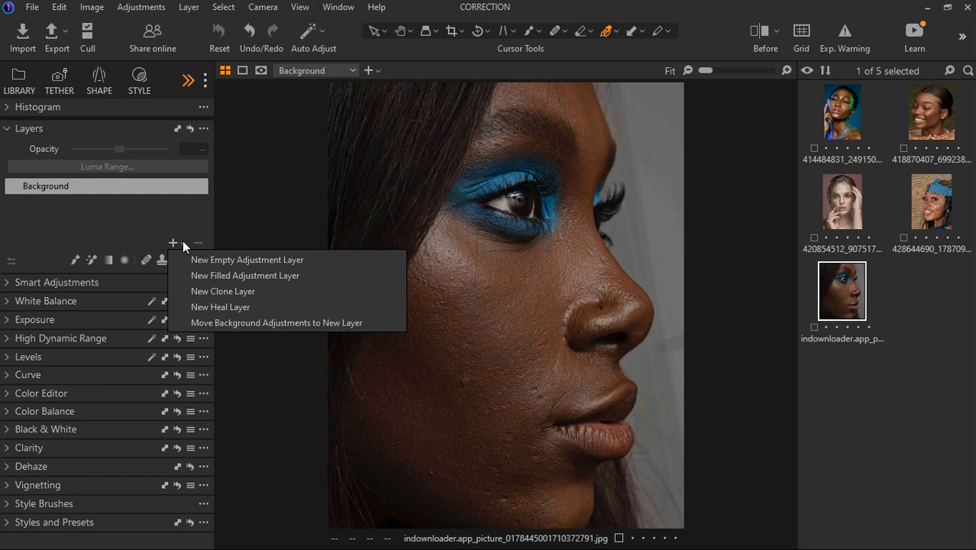
pyautogui.click(228, 261)
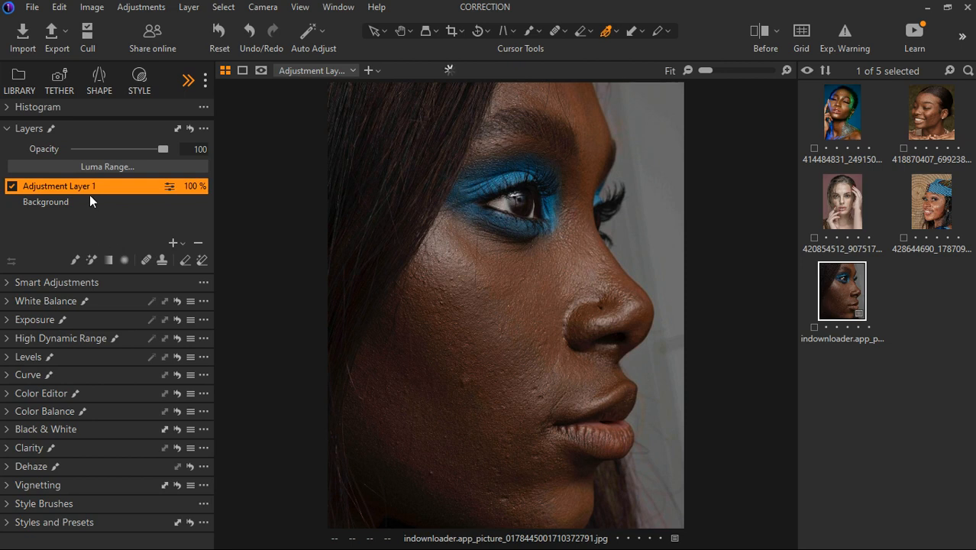
# Paint a Magic Brush mask from the forehead down to the cheek on Adjustment Layer 1 and check its overlay.
pyautogui.click(90, 259)
pyautogui.moveTo(590, 133)
pyautogui.mouseDown()
pyautogui.moveTo(594, 199)
pyautogui.moveTo(579, 257)
pyautogui.moveTo(550, 288)
pyautogui.moveTo(462, 308)
pyautogui.moveTo(413, 388)
pyautogui.moveTo(407, 429)
pyautogui.moveTo(418, 467)
pyautogui.moveTo(471, 508)
pyautogui.moveTo(539, 332)
pyautogui.mouseUp()
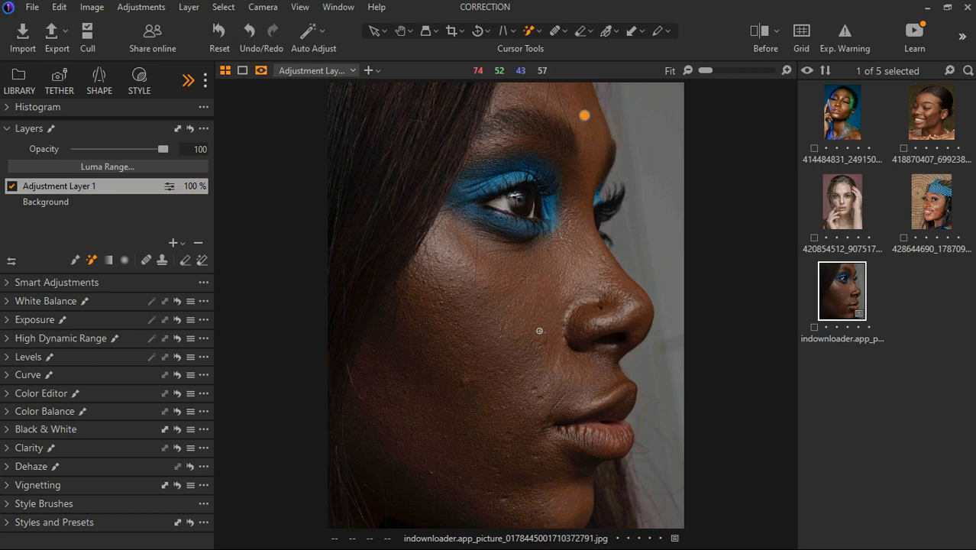
pyautogui.press('m')
pyautogui.press('m')
pyautogui.press('m')
pyautogui.press('m')
pyautogui.press('m')
# Extend the Magic Brush mask over the shadowed cheek and jaw, check its coverage, and hide the mask overlay.
pyautogui.moveTo(381, 432); pyautogui.dragTo(441, 404)
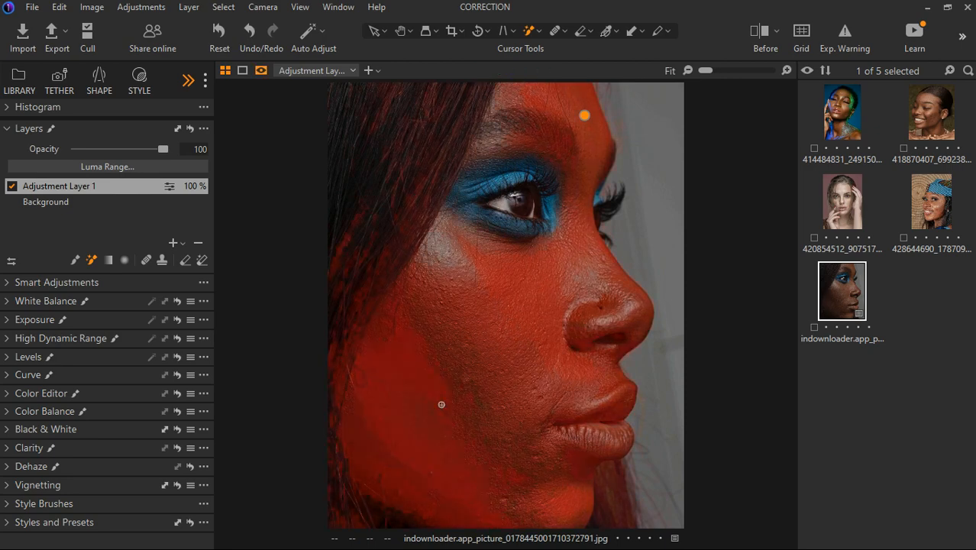
pyautogui.press('m')
pyautogui.click(468, 342)
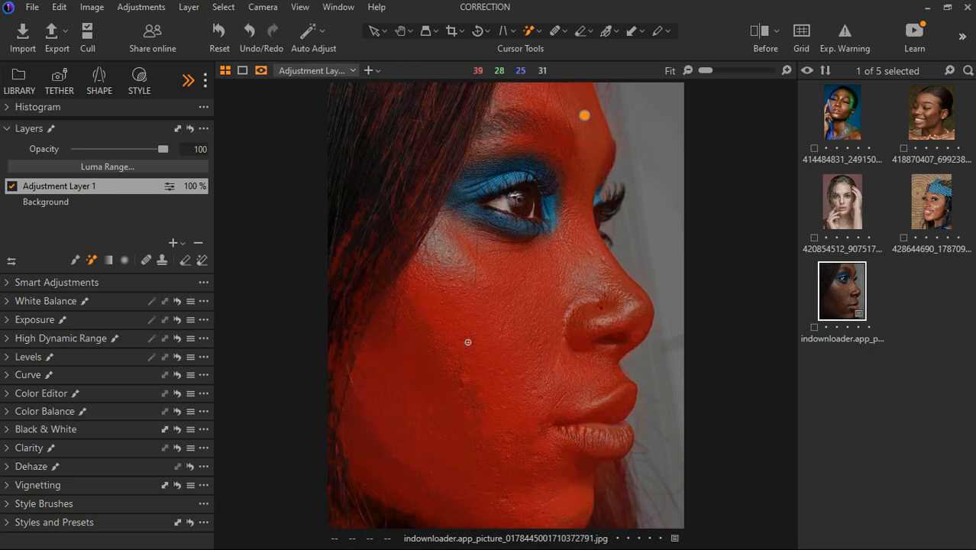
pyautogui.press('m')
pyautogui.press('m')
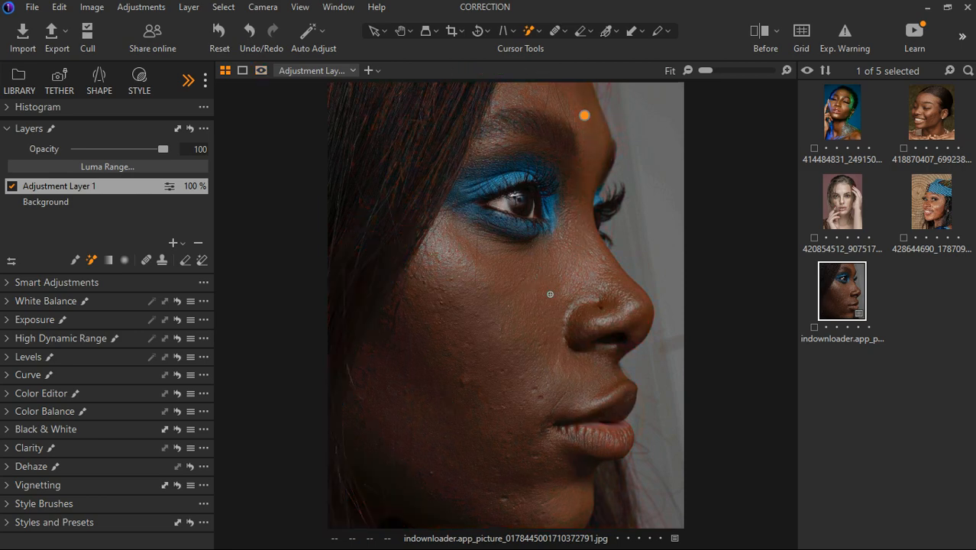
pyautogui.press('m')
pyautogui.press('m')
# Sample the skin colour on the cheek beside the nostril for the Color Editor's Skin Tone correction.
pyautogui.click(7, 399)
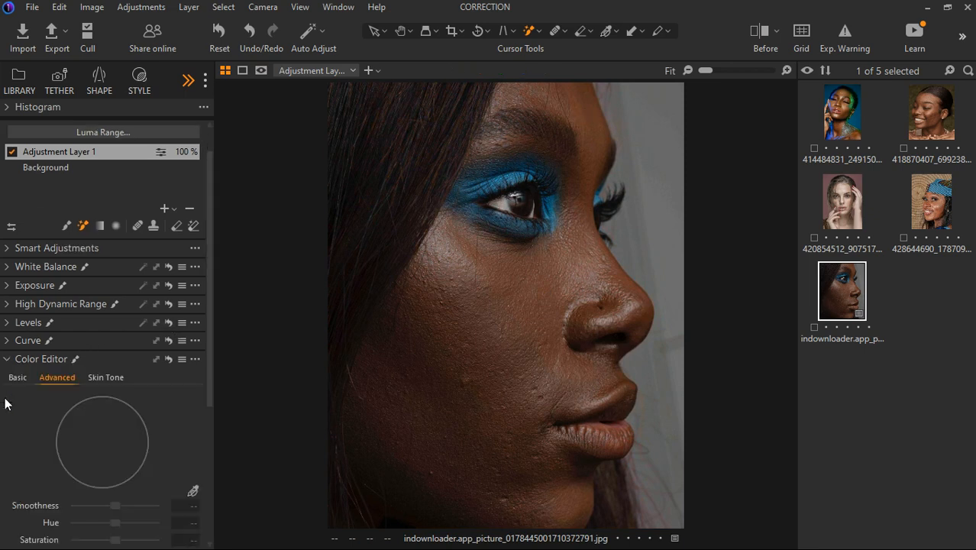
pyautogui.click(102, 309)
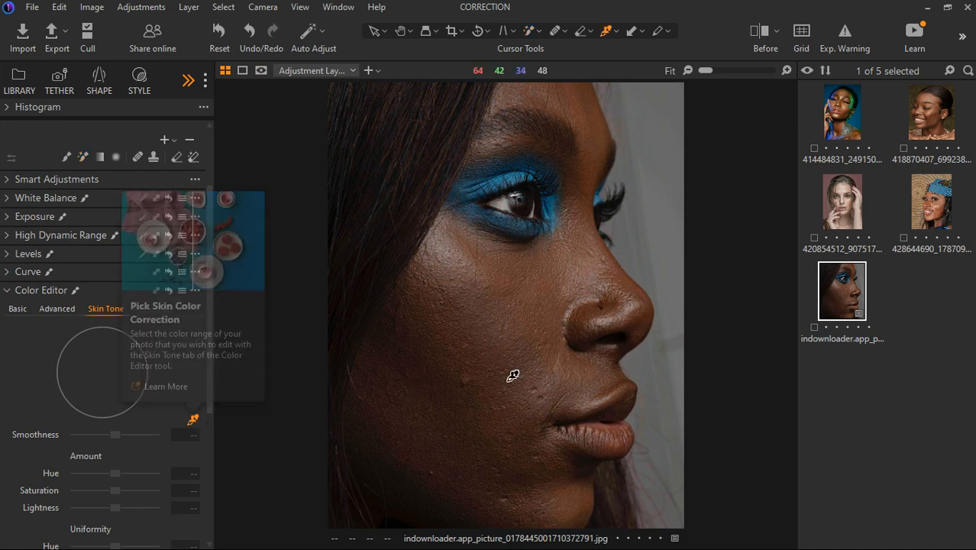
pyautogui.click(194, 421)
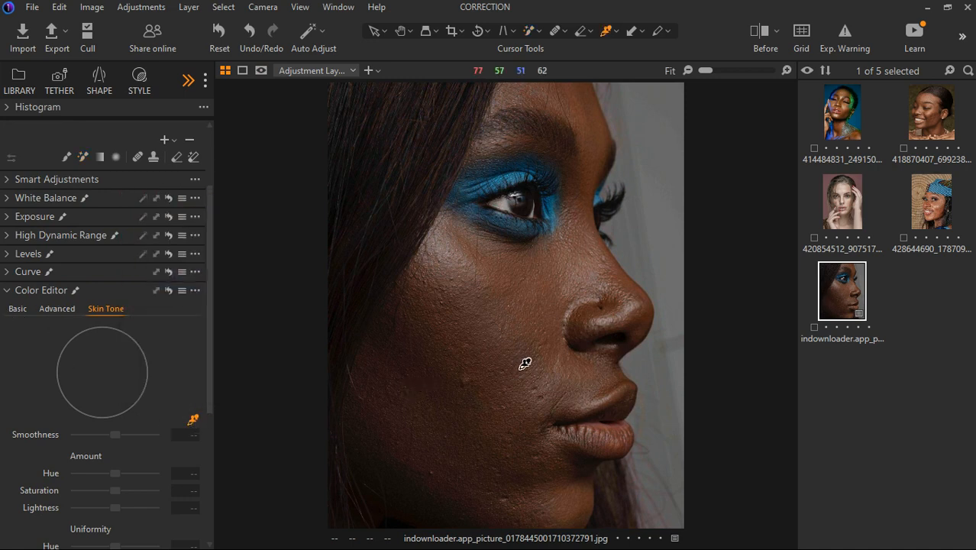
pyautogui.scroll(3, 578, 315)
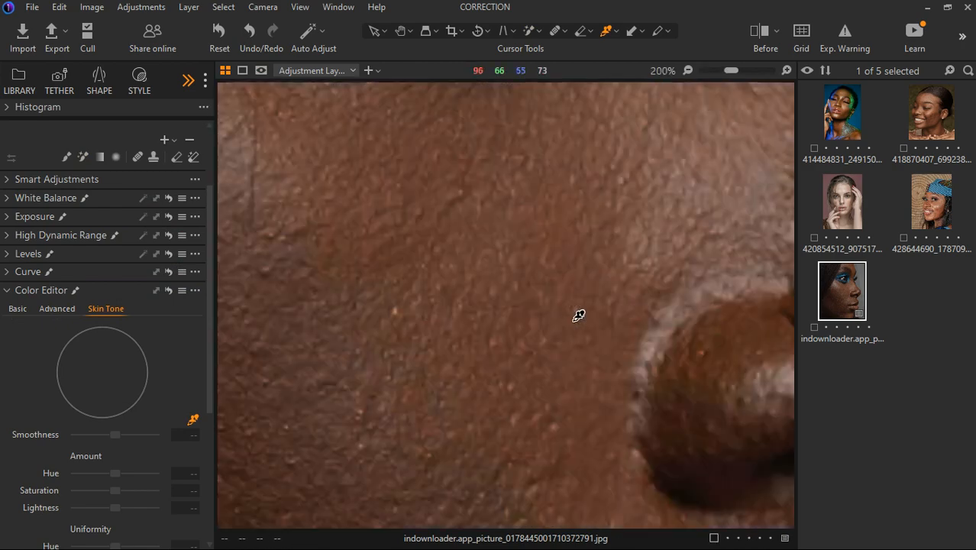
pyautogui.scroll(-1, 577, 315)
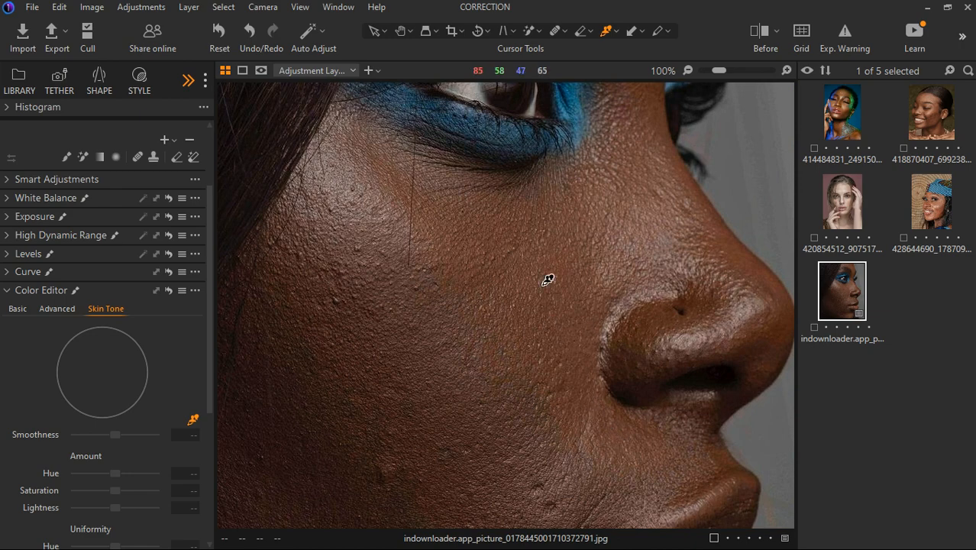
pyautogui.scroll(-1, 568, 387)
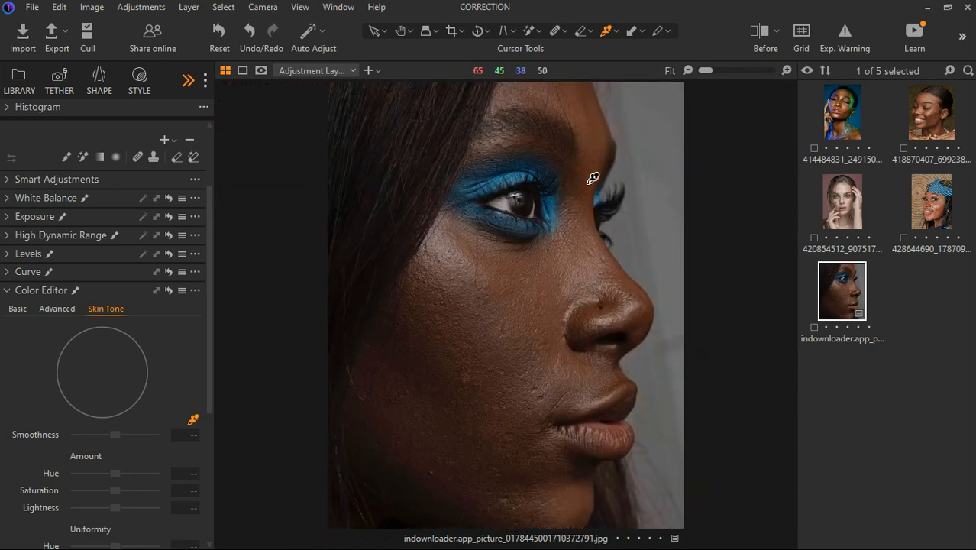
pyautogui.scroll(1, 571, 365)
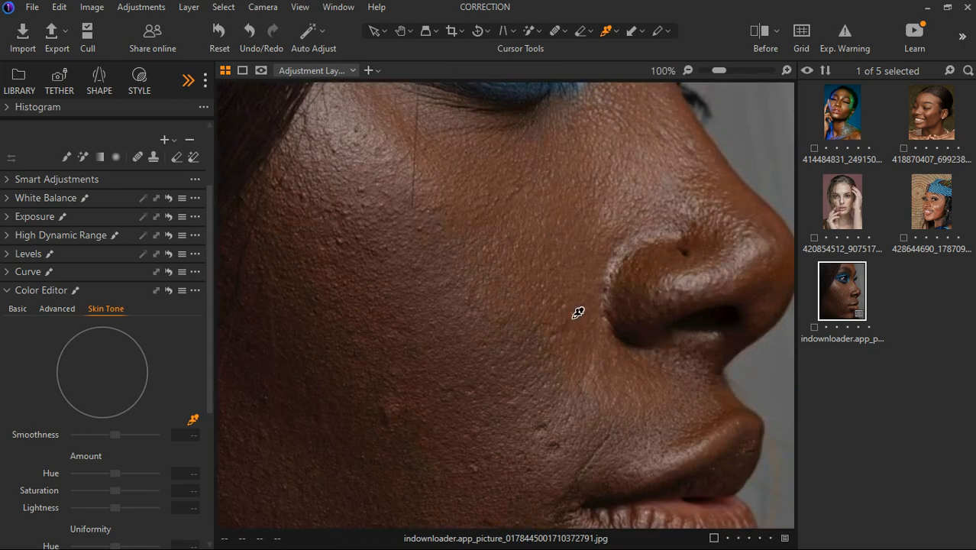
pyautogui.click(588, 284)
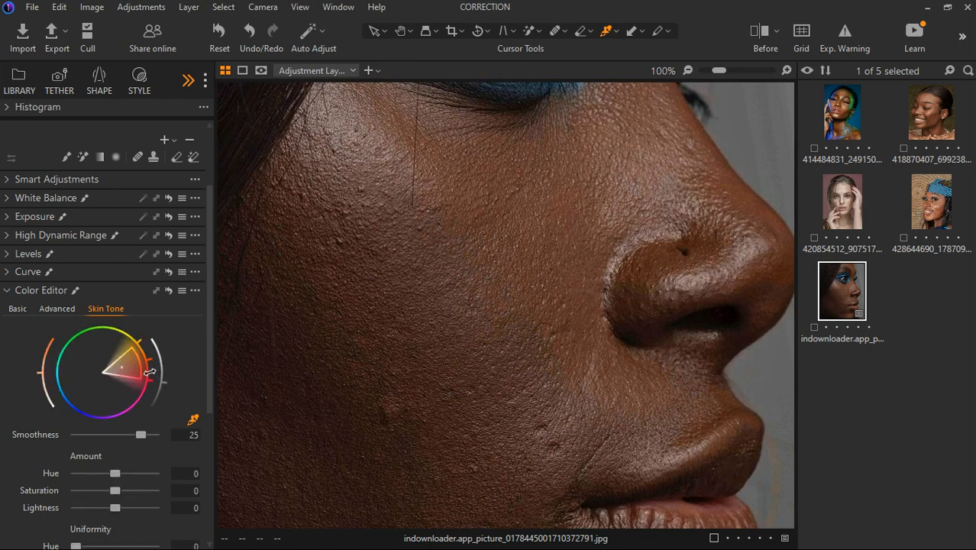
# Set the Skin Tone Uniformity Hue to 93 and Saturation to 92 for the sampled skin.
pyautogui.scroll(-1, 493, 296)
pyautogui.scroll(-4, 105, 425)
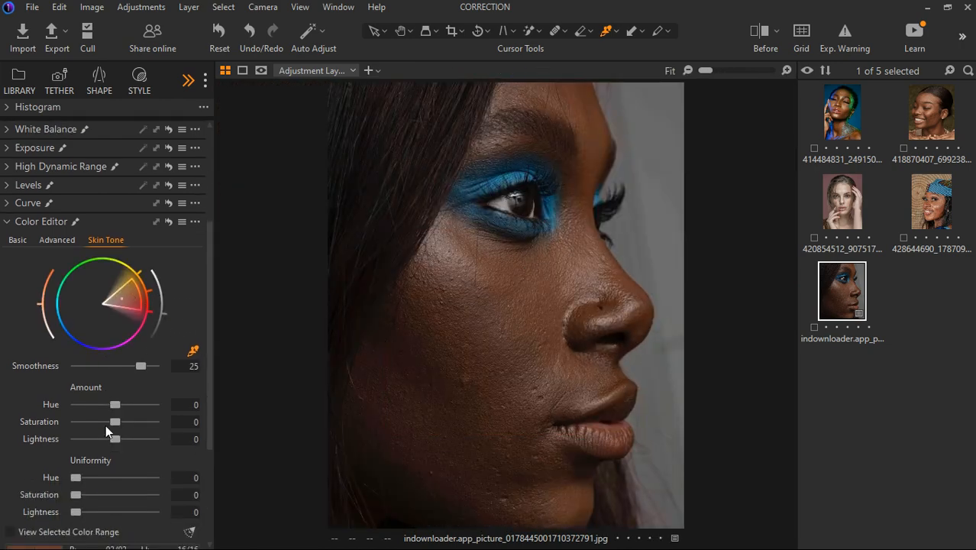
pyautogui.moveTo(76, 410); pyautogui.dragTo(132, 414)
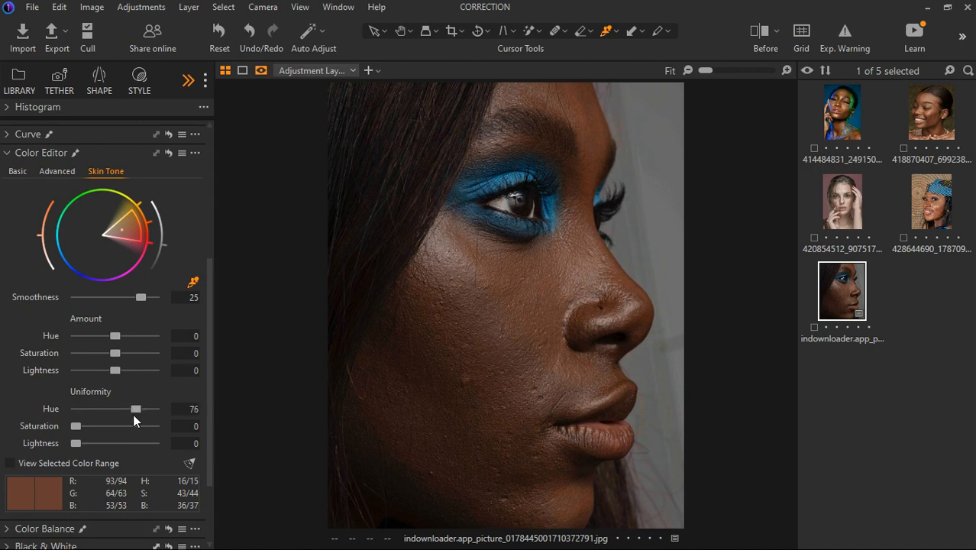
pyautogui.click(133, 413)
pyautogui.moveTo(79, 425); pyautogui.dragTo(149, 428)
# Compare the portrait before and after the skin uniformity correction, examining the cheek and nose up close.
pyautogui.click(752, 32)
pyautogui.moveTo(504, 307); pyautogui.dragTo(208, 366)
pyautogui.scroll(2, 468, 425)
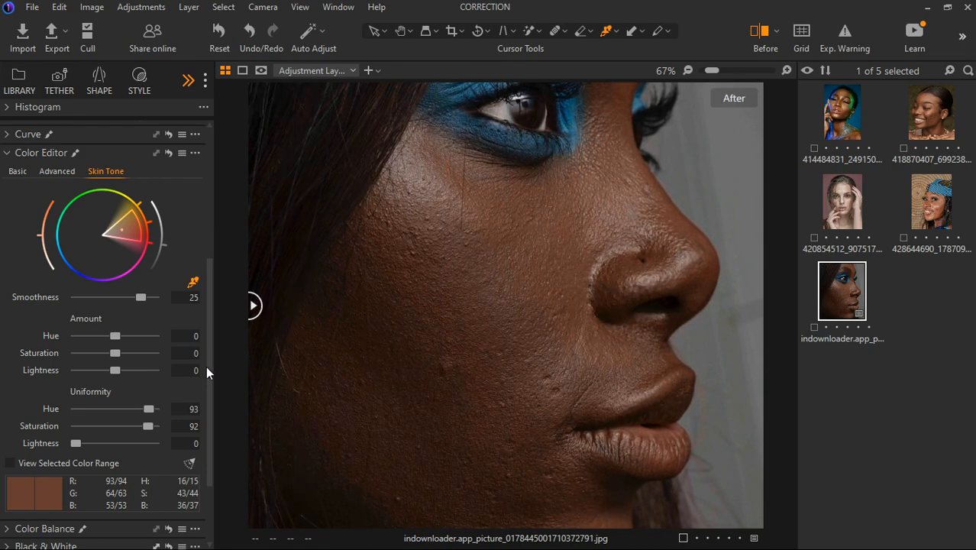
pyautogui.scroll(-2, 394, 322)
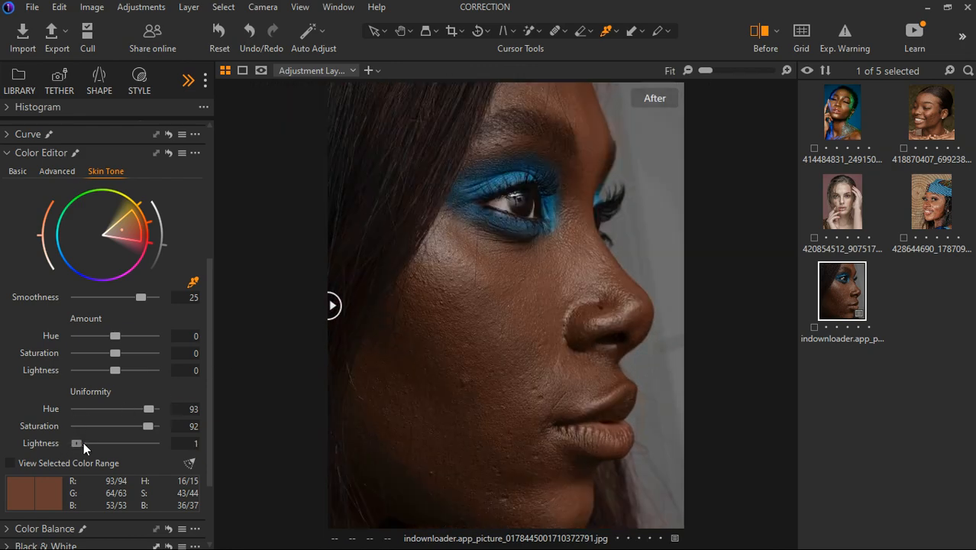
# Raise the Skin Tone Uniformity Lightness moderately and compare the face with its original version.
pyautogui.moveTo(84, 443); pyautogui.dragTo(100, 446)
pyautogui.moveTo(116, 445); pyautogui.dragTo(109, 449)
pyautogui.moveTo(336, 305); pyautogui.dragTo(260, 325)
# Add a second empty adjustment layer above Adjustment Layer 1.
pyautogui.scroll(3, 124, 267)
pyautogui.scroll(1, 124, 259)
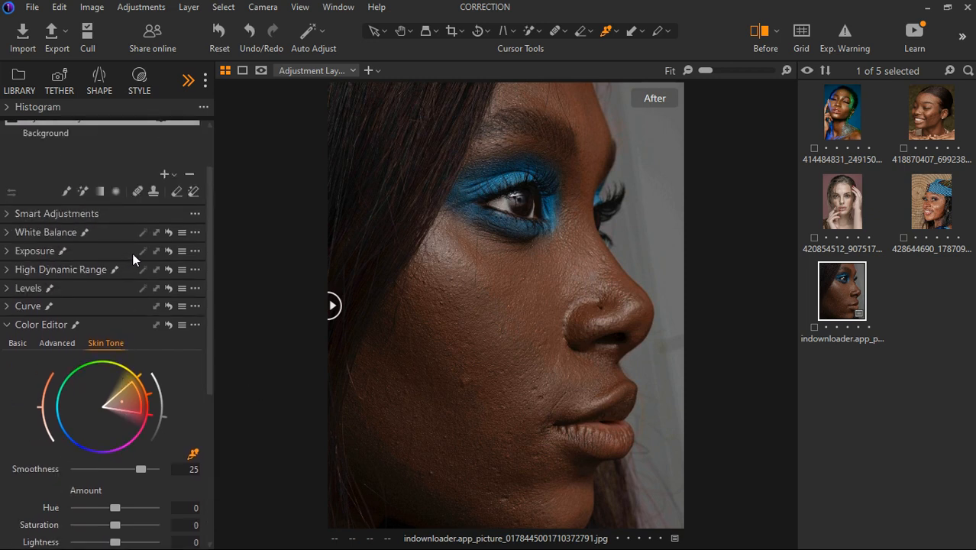
pyautogui.scroll(1, 134, 250)
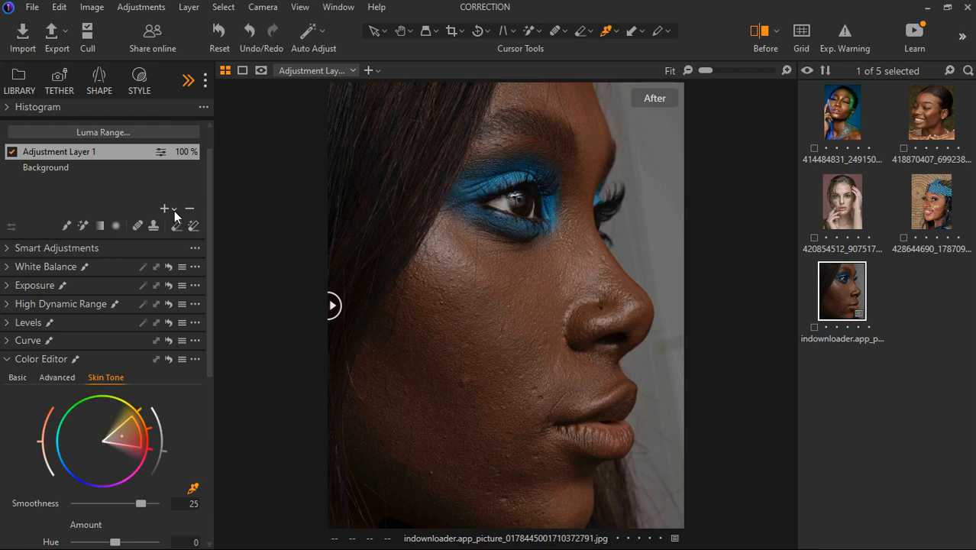
pyautogui.click(175, 209)
pyautogui.click(192, 225)
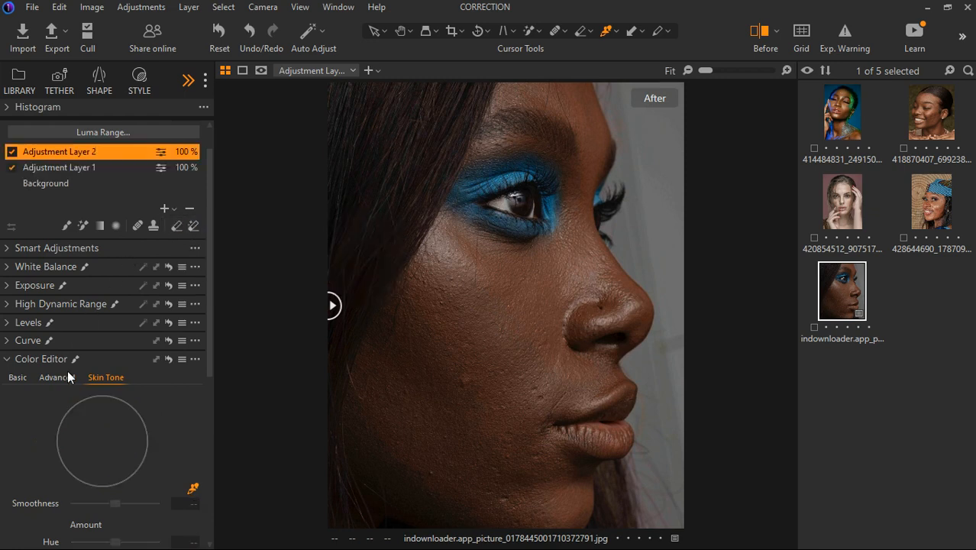
# Mask the face skin on Adjustment Layer 2 with the Magic Brush, including the dark jaw area, and compare before and after.
pyautogui.click(82, 225)
pyautogui.click(447, 396)
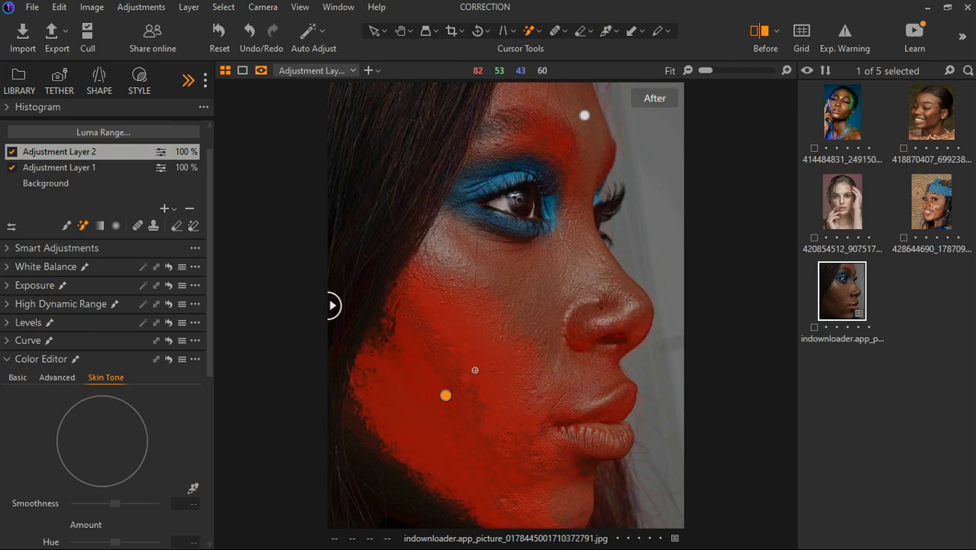
pyautogui.click(401, 483)
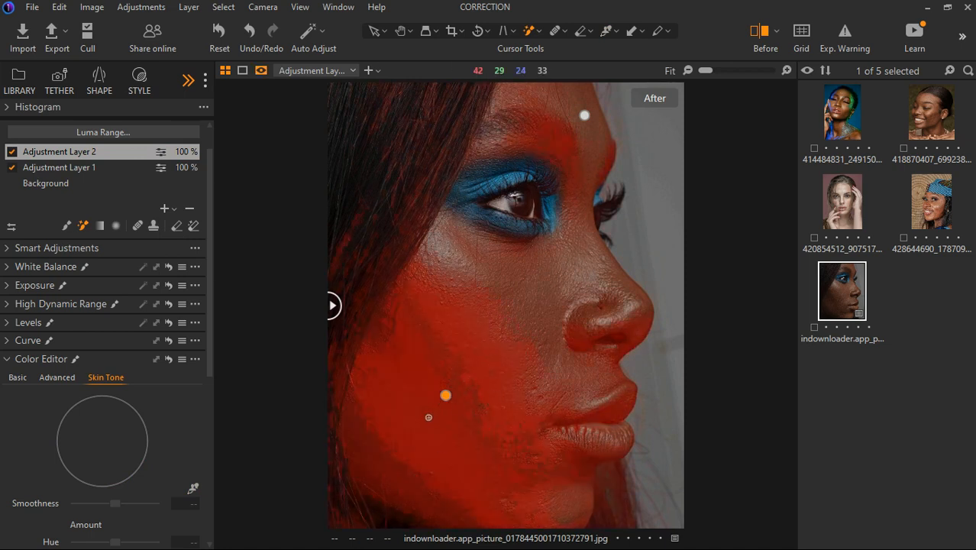
pyautogui.press('m')
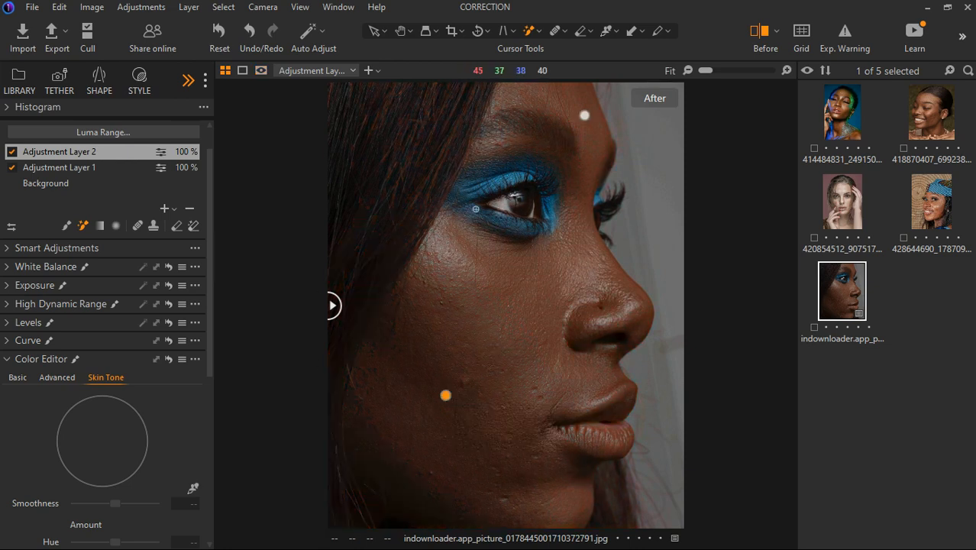
pyautogui.moveTo(336, 305); pyautogui.dragTo(304, 297)
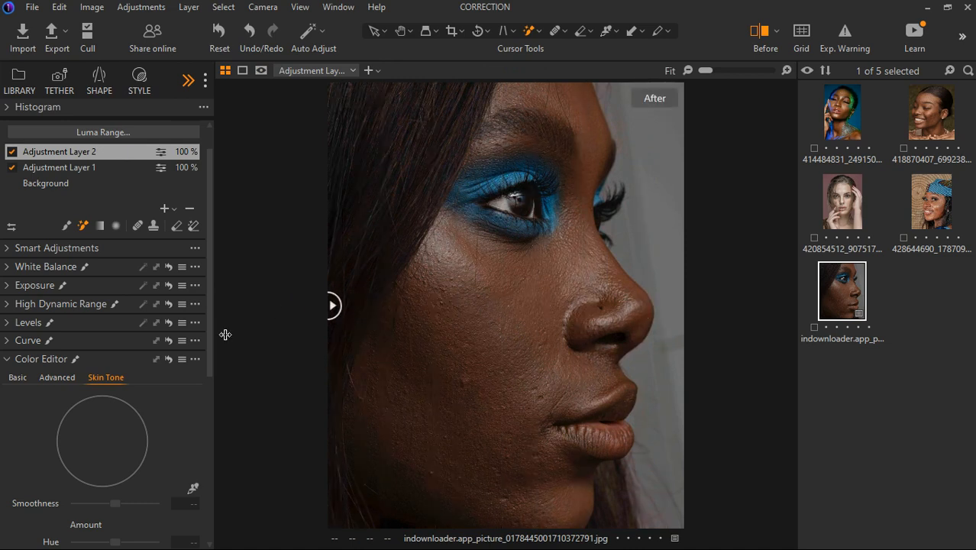
# Sample the skin beside the nostril for Adjustment Layer 2's Skin Tone correction.
pyautogui.scroll(-8, 96, 395)
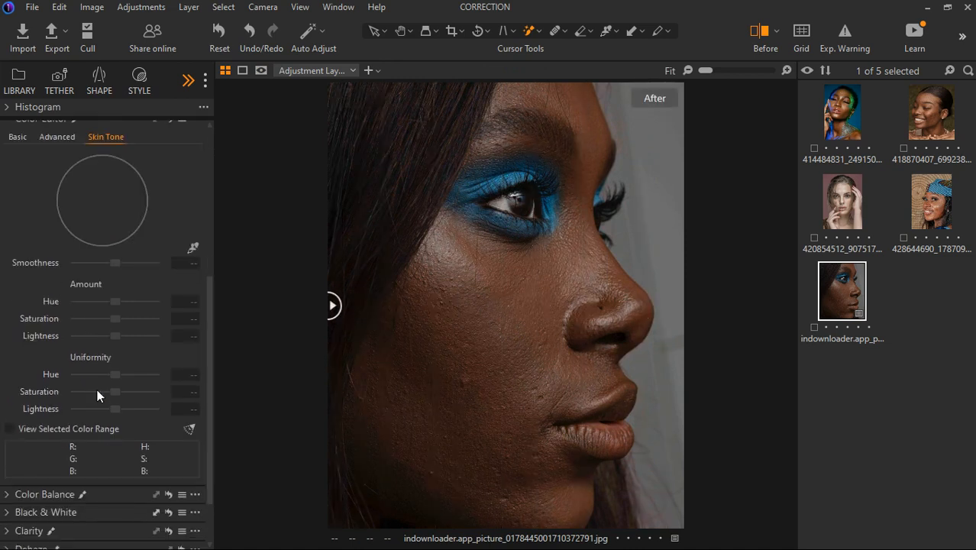
pyautogui.scroll(3, 115, 344)
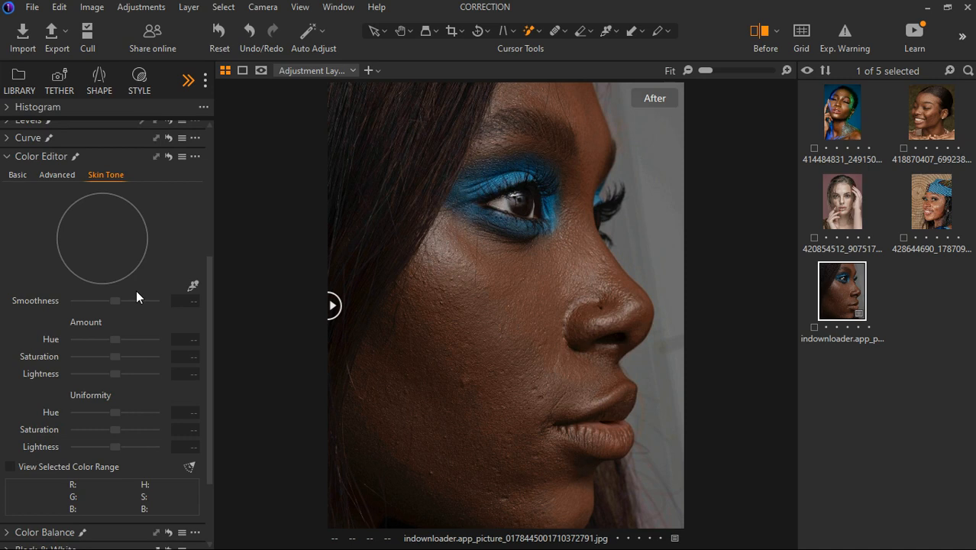
pyautogui.click(193, 286)
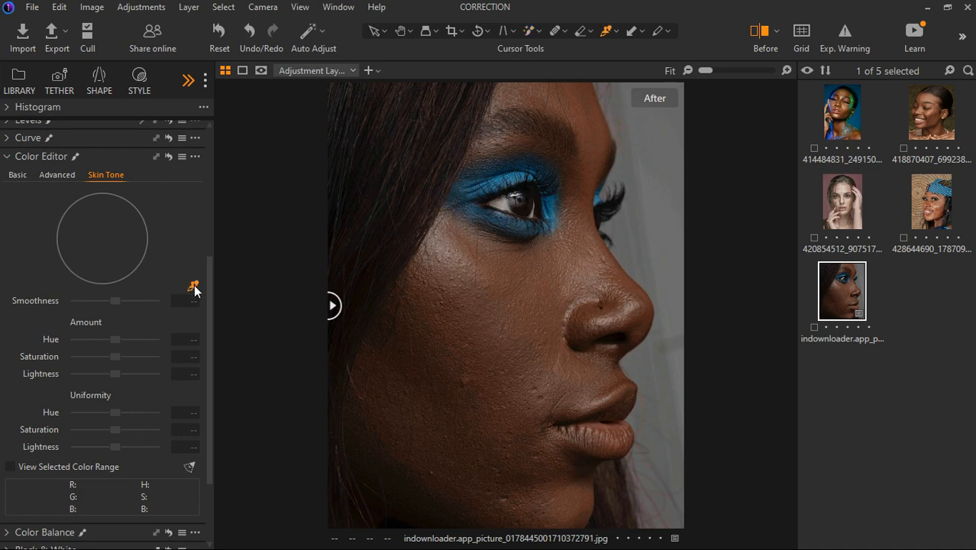
pyautogui.click(567, 322)
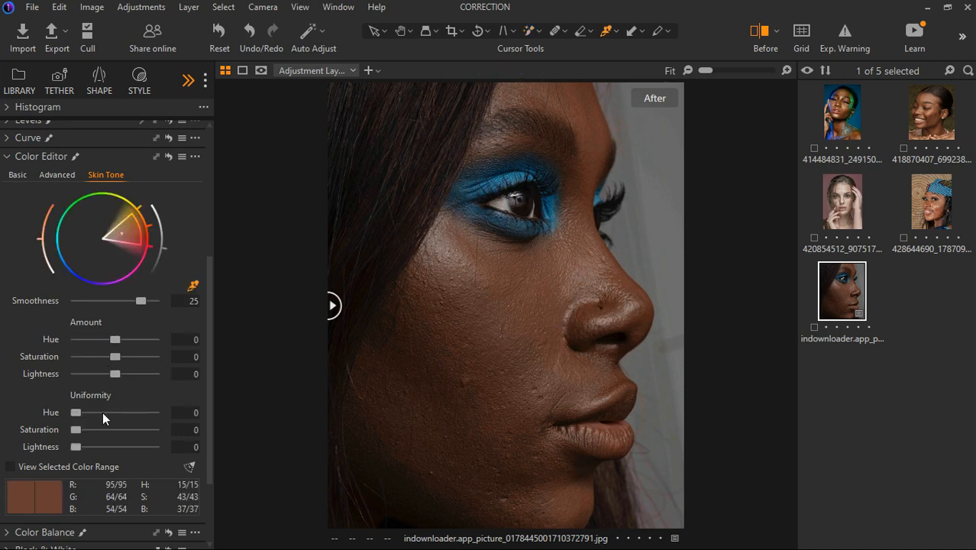
# Set Adjustment Layer 2's Skin Tone Uniformity to Hue 100, Saturation 100 and Lightness 25, and its Amount Hue to 1.5.
pyautogui.moveTo(76, 412); pyautogui.dragTo(190, 414)
pyautogui.moveTo(134, 430); pyautogui.dragTo(176, 432)
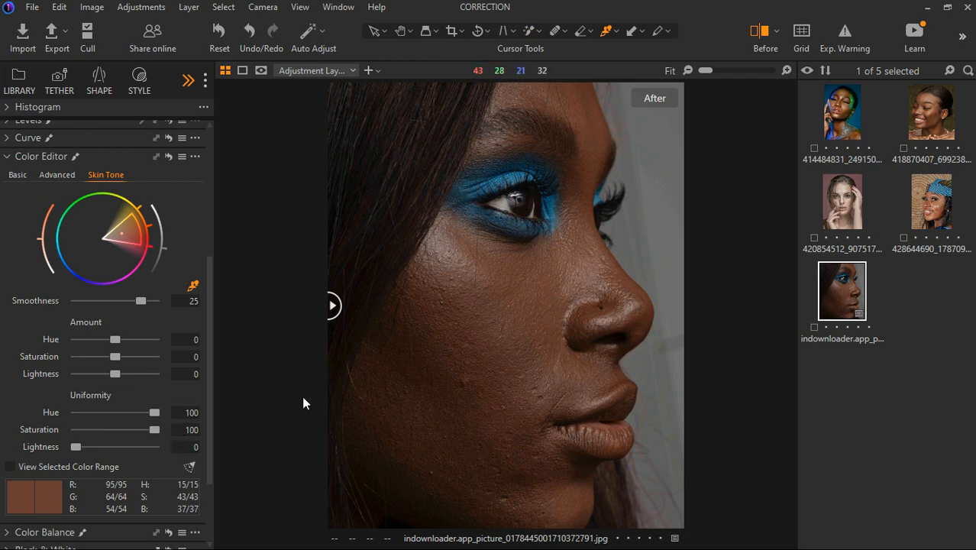
pyautogui.moveTo(76, 447); pyautogui.dragTo(94, 444)
pyautogui.moveTo(115, 339); pyautogui.dragTo(129, 337)
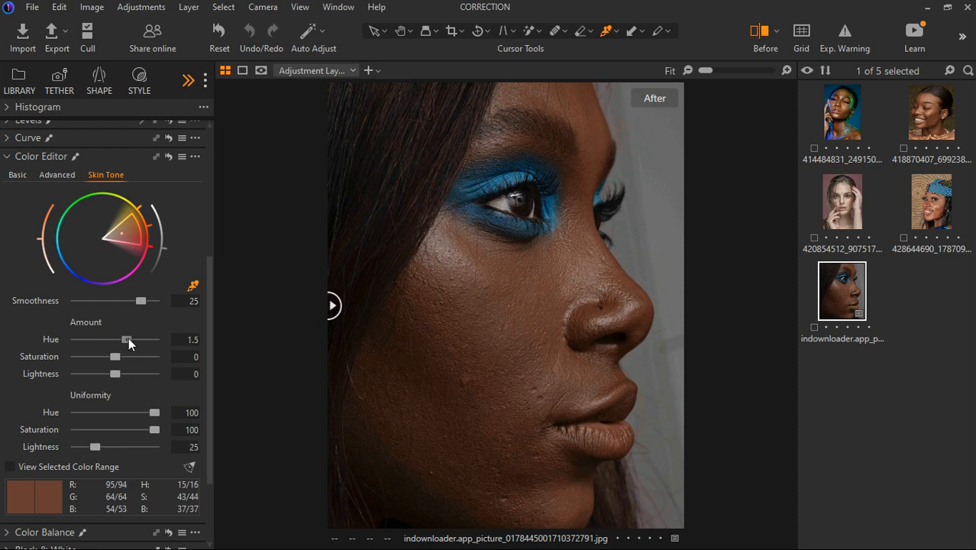
pyautogui.moveTo(126, 339); pyautogui.dragTo(126, 339)
# With Adjustment Layer 2 hidden, set Adjustment Layer 1's Skin Tone Amount to Hue 3.2 and Saturation 13.1, and compare before and after.
pyautogui.scroll(6, 107, 359)
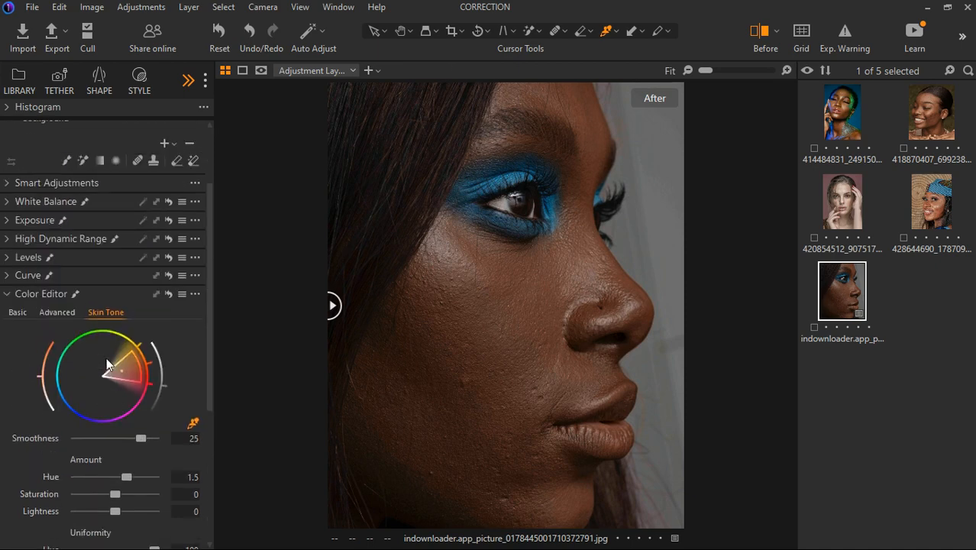
pyautogui.click(11, 186)
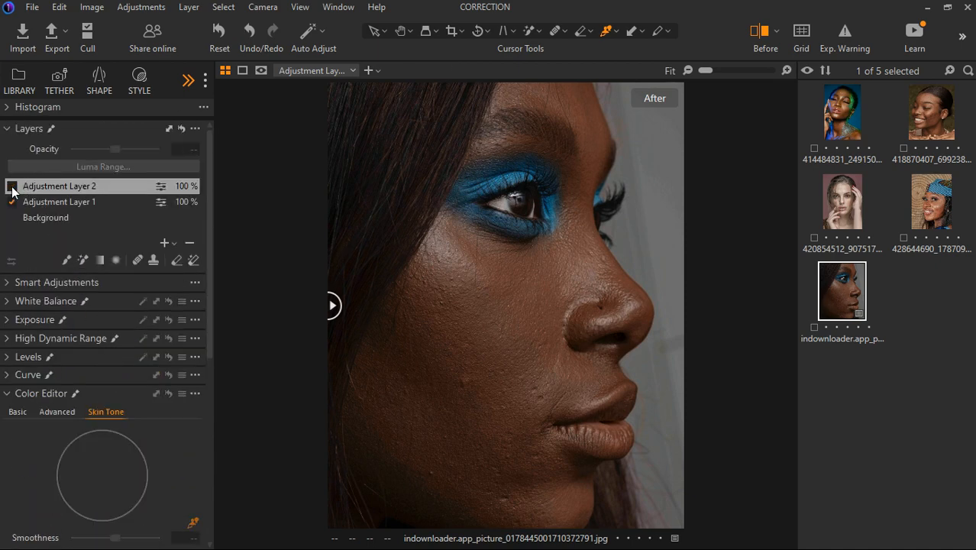
pyautogui.click(39, 202)
pyautogui.scroll(-6, 59, 226)
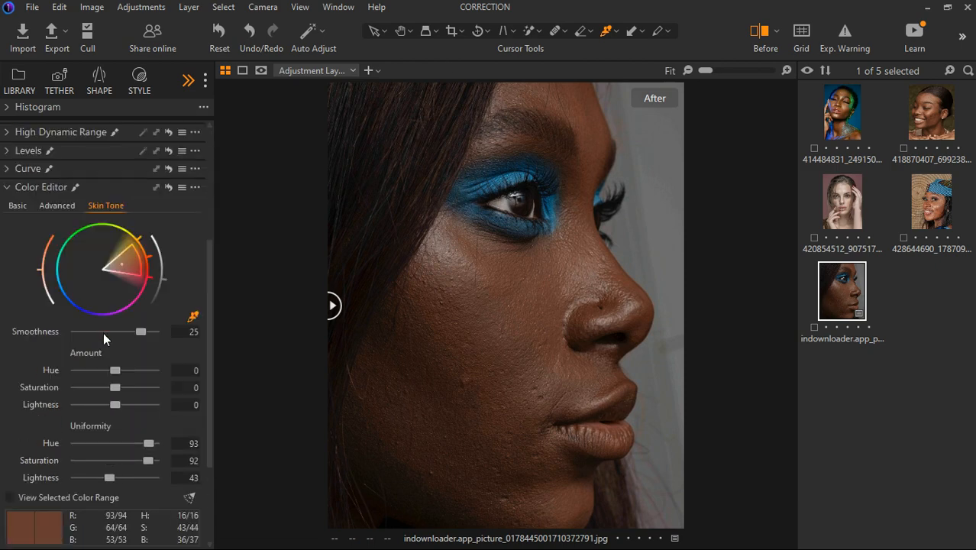
pyautogui.scroll(-1, 104, 339)
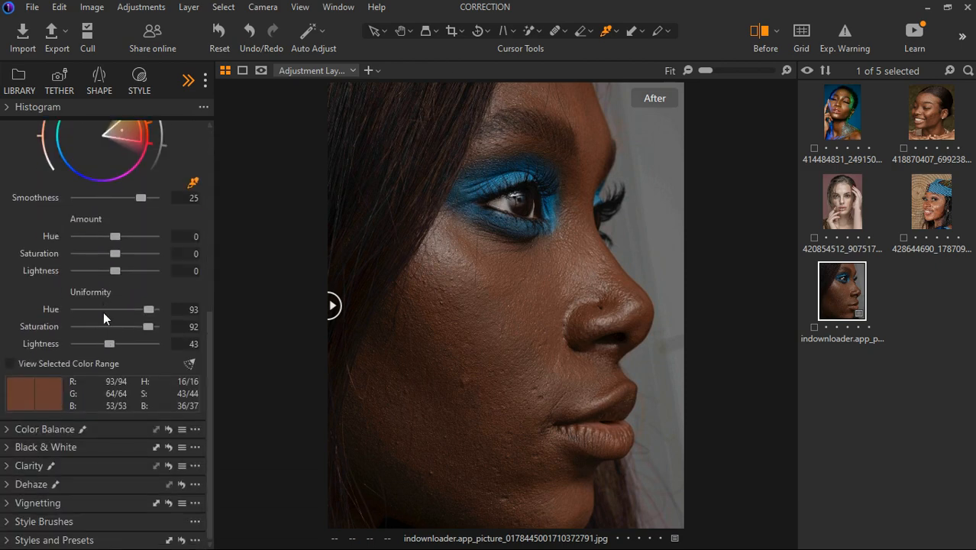
pyautogui.click(116, 254)
pyautogui.moveTo(117, 253); pyautogui.dragTo(140, 254)
pyautogui.moveTo(135, 253)
pyautogui.mouseDown()
pyautogui.moveTo(106, 237)
pyautogui.moveTo(142, 243)
pyautogui.mouseUp()
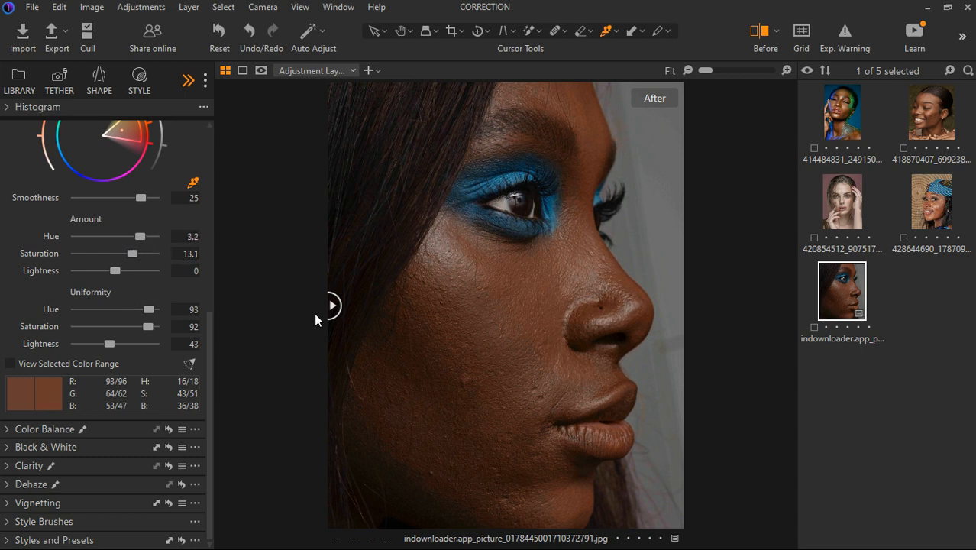
pyautogui.moveTo(335, 316); pyautogui.dragTo(277, 313)
# Show Adjustment Layer 2 again, set its Uniformity Lightness to 14, slightly raise its Amount Saturation and reduce its Uniformity Saturation.
pyautogui.scroll(8, 44, 260)
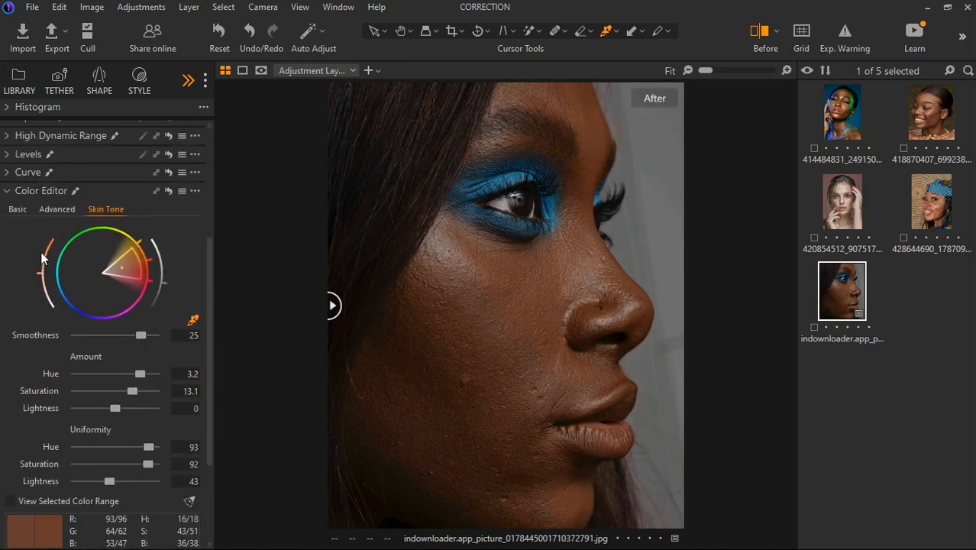
pyautogui.click(12, 187)
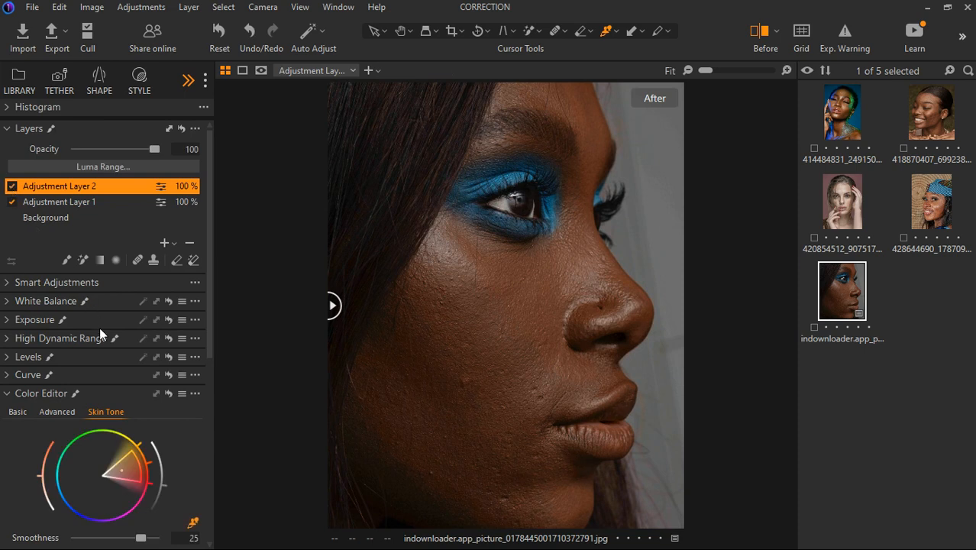
pyautogui.scroll(-8, 99, 328)
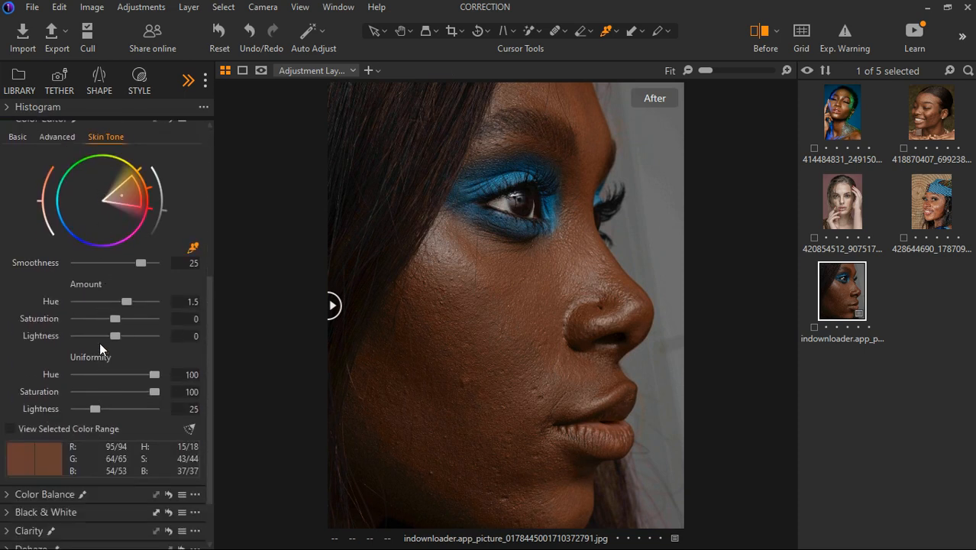
pyautogui.moveTo(114, 319); pyautogui.dragTo(125, 319)
pyautogui.moveTo(125, 319); pyautogui.dragTo(121, 319)
pyautogui.moveTo(94, 409); pyautogui.dragTo(83, 408)
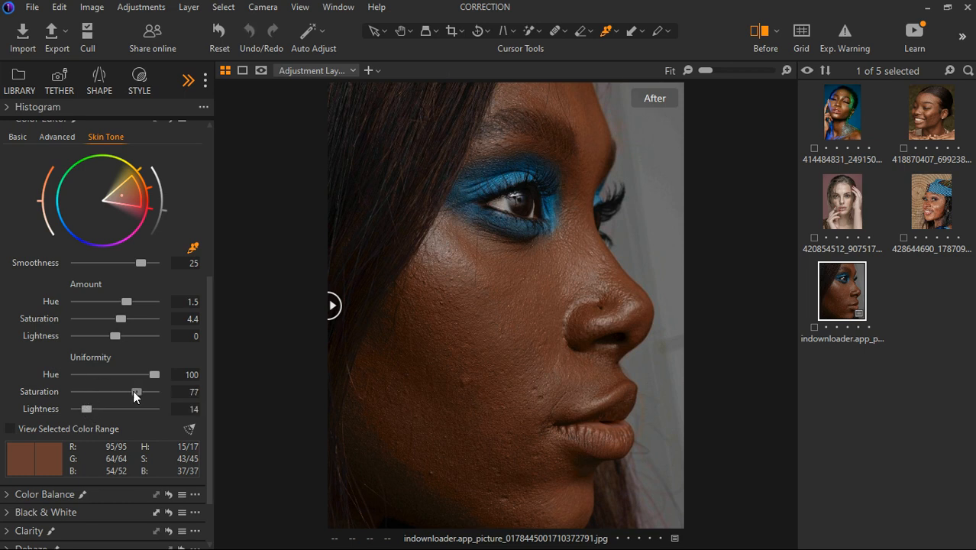
pyautogui.moveTo(135, 396); pyautogui.dragTo(145, 392)
pyautogui.moveTo(119, 319); pyautogui.dragTo(116, 319)
# Set Adjustment Layer 1's Skin Tone Amount Saturation to 8.2.
pyautogui.scroll(3, 119, 282)
pyautogui.click(74, 203)
pyautogui.scroll(-5, 126, 323)
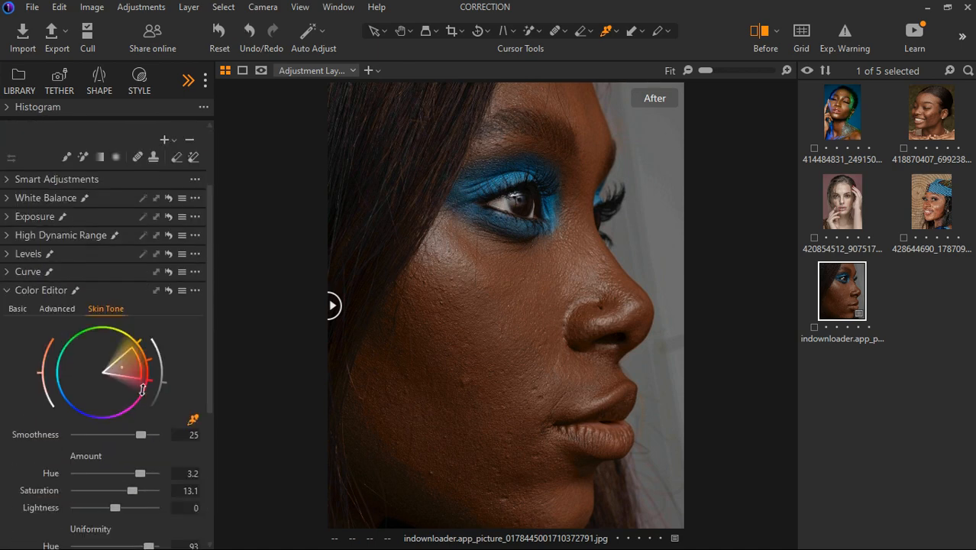
pyautogui.scroll(3, 143, 387)
pyautogui.scroll(-4, 143, 386)
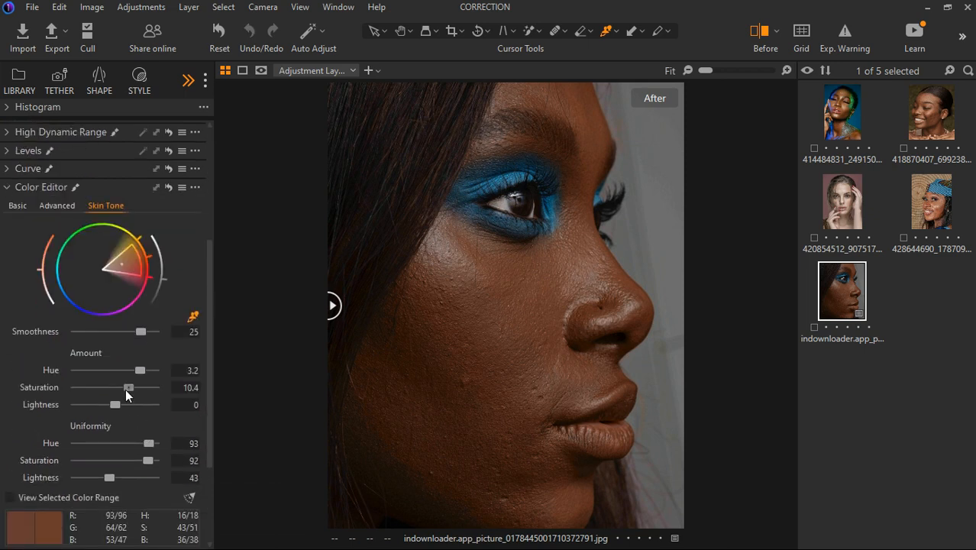
pyautogui.moveTo(125, 389); pyautogui.dragTo(122, 390)
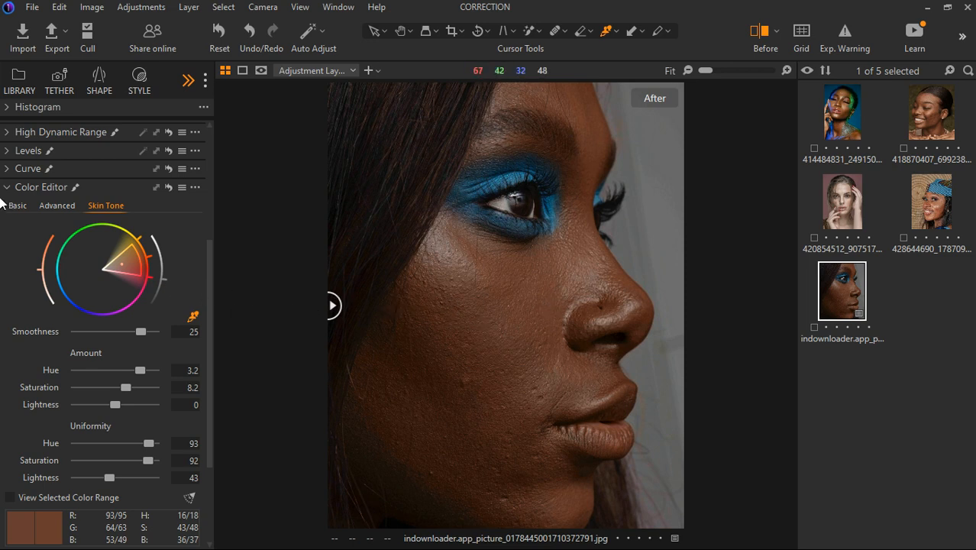
# Check the highlighted cheek skin below the eye at 100% with Adjustment Layer 2 selected.
pyautogui.scroll(3, 33, 187)
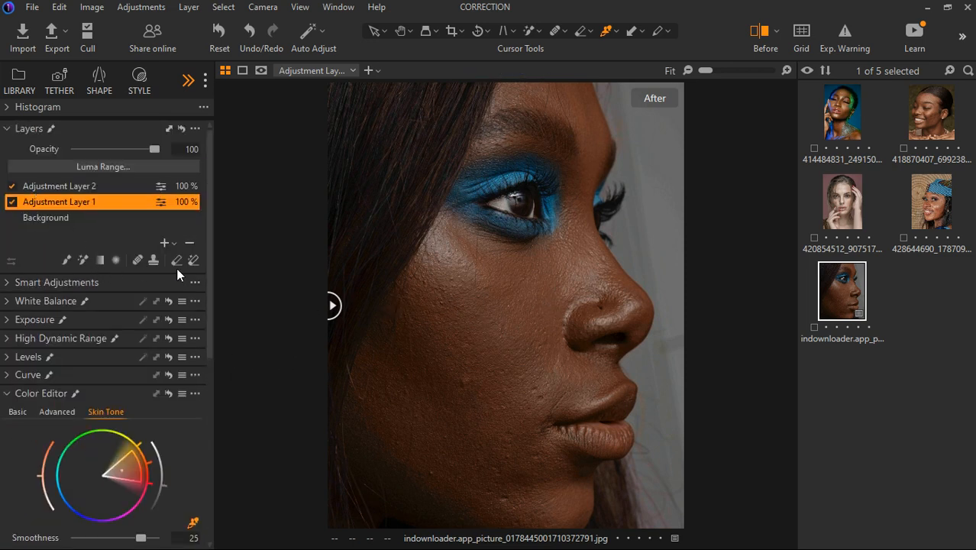
pyautogui.click(151, 260)
pyautogui.click(73, 190)
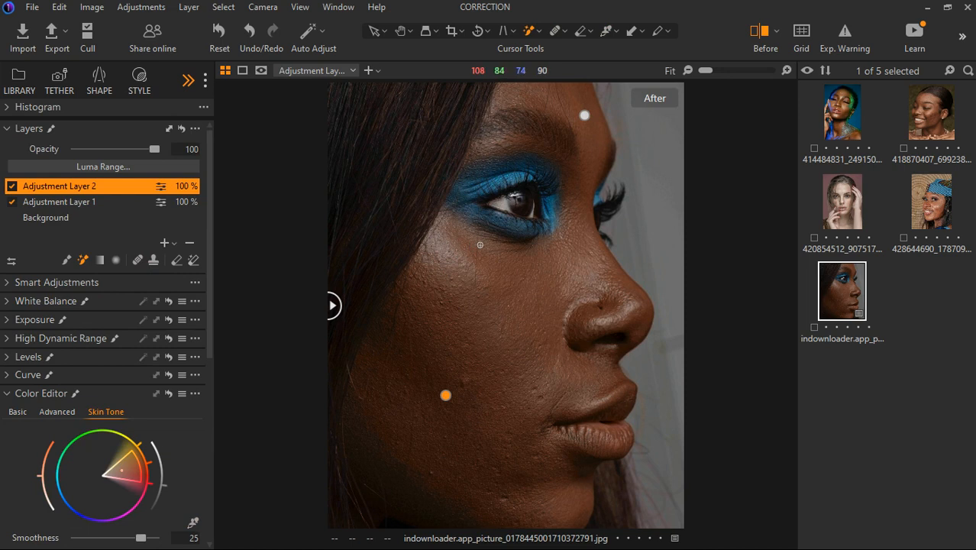
pyautogui.moveTo(480, 245); pyautogui.dragTo(480, 252)
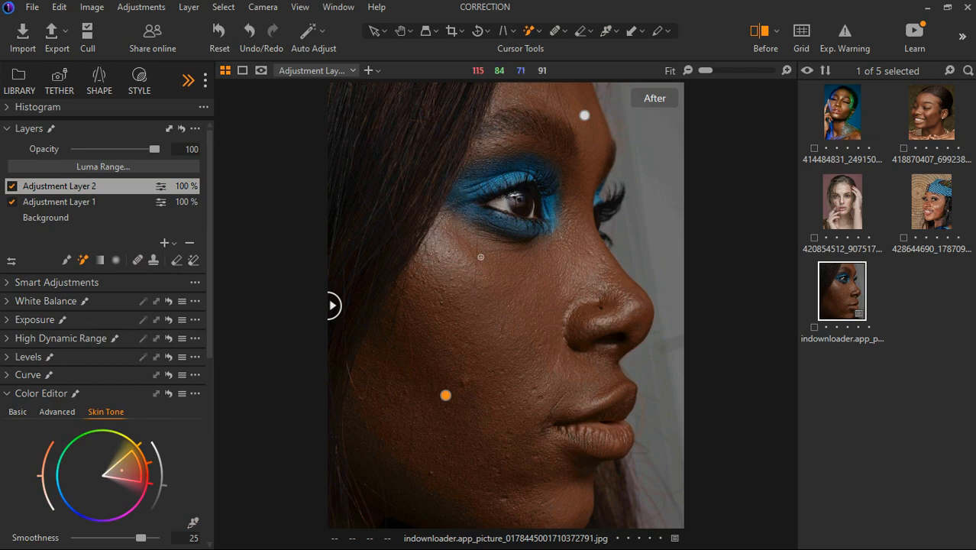
pyautogui.scroll(3, 480, 256)
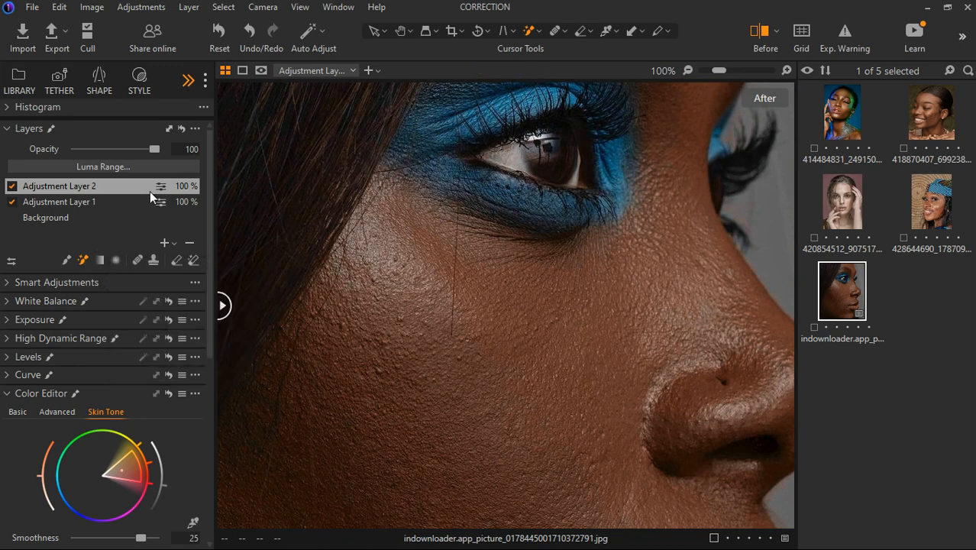
# Add a third empty adjustment layer and heal the stray hair line on the cheek below the eye.
pyautogui.click(176, 245)
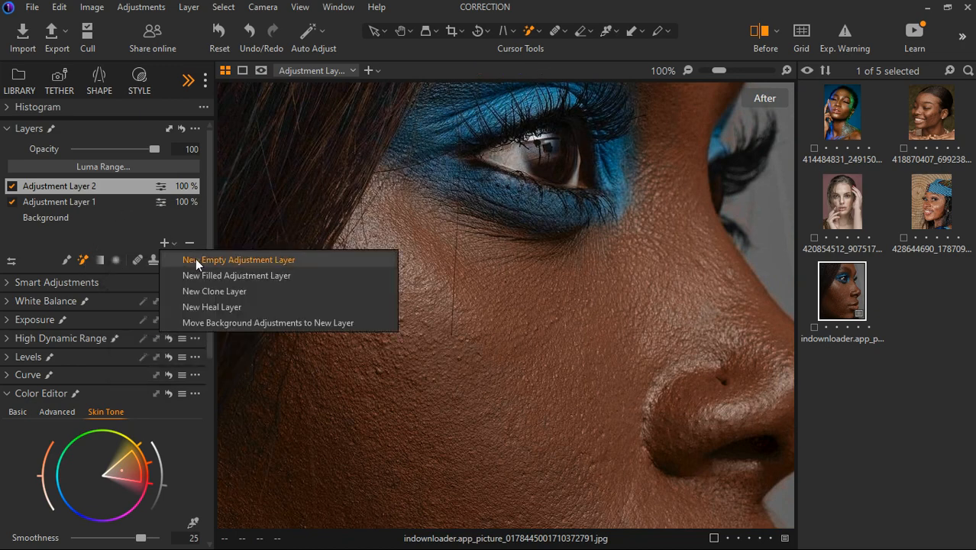
pyautogui.click(194, 260)
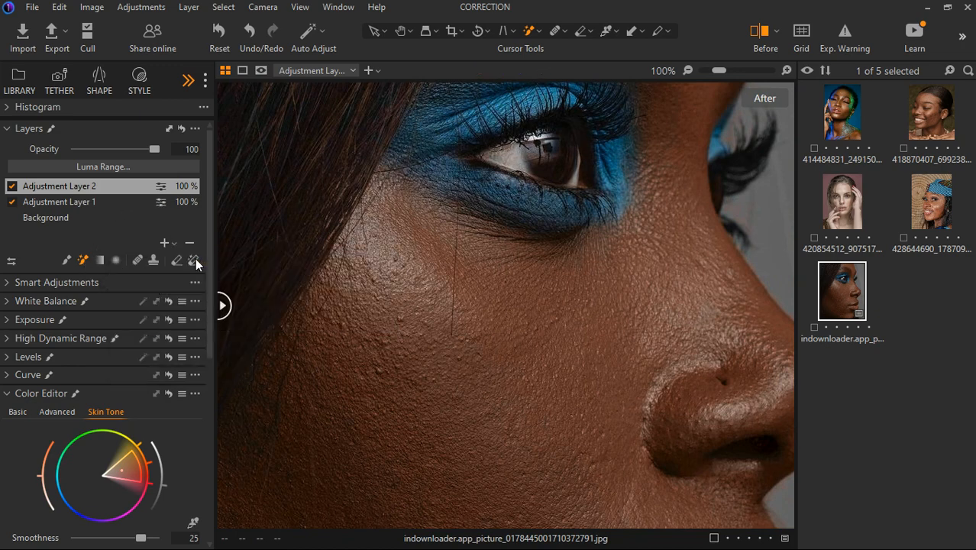
pyautogui.click(137, 260)
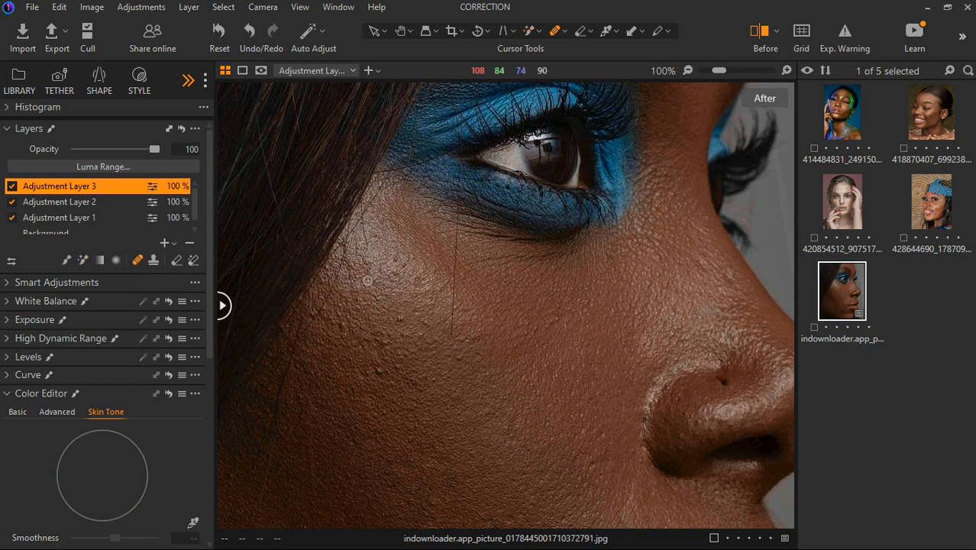
pyautogui.scroll(-1, 107, 206)
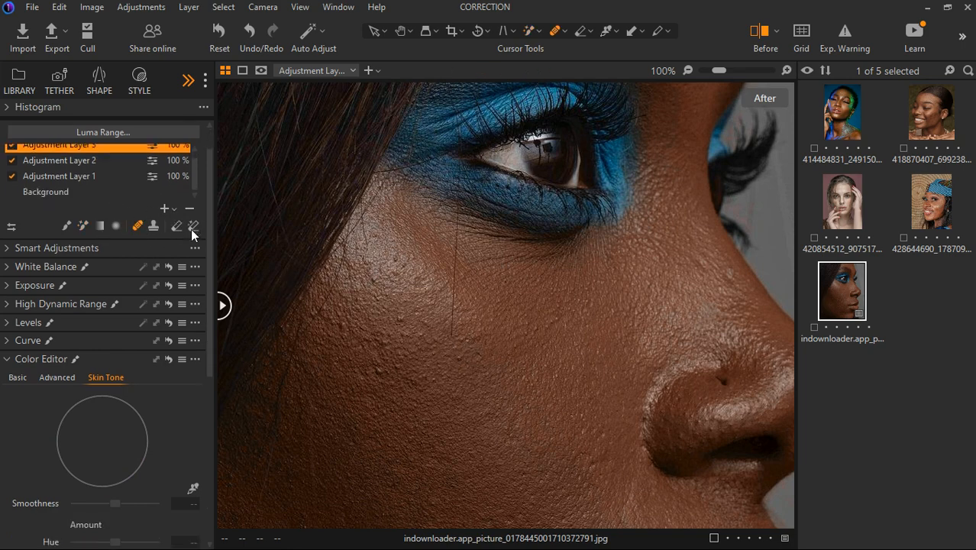
pyautogui.moveTo(460, 264)
pyautogui.mouseDown()
pyautogui.moveTo(455, 363)
pyautogui.moveTo(457, 304)
pyautogui.moveTo(459, 342)
pyautogui.mouseUp()
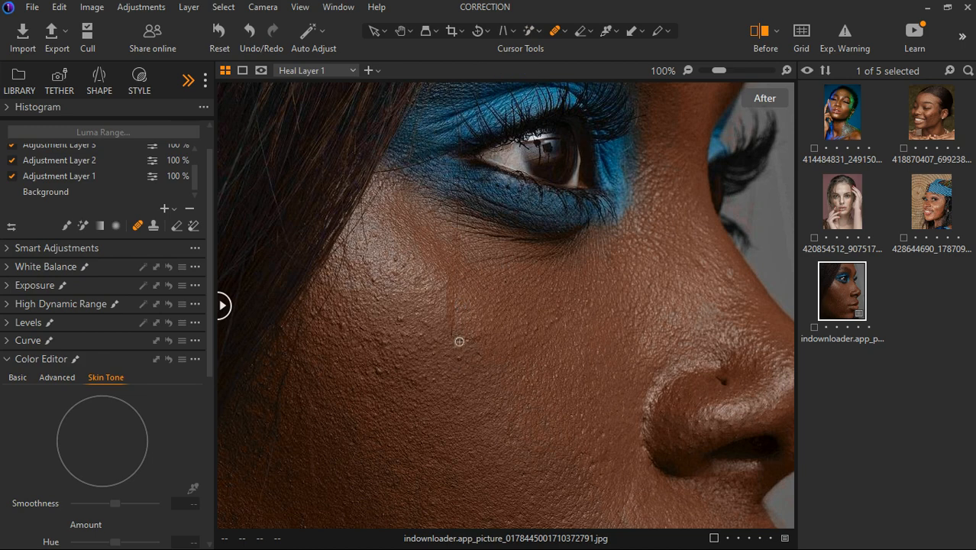
pyautogui.hotkey('ctrl', '0')
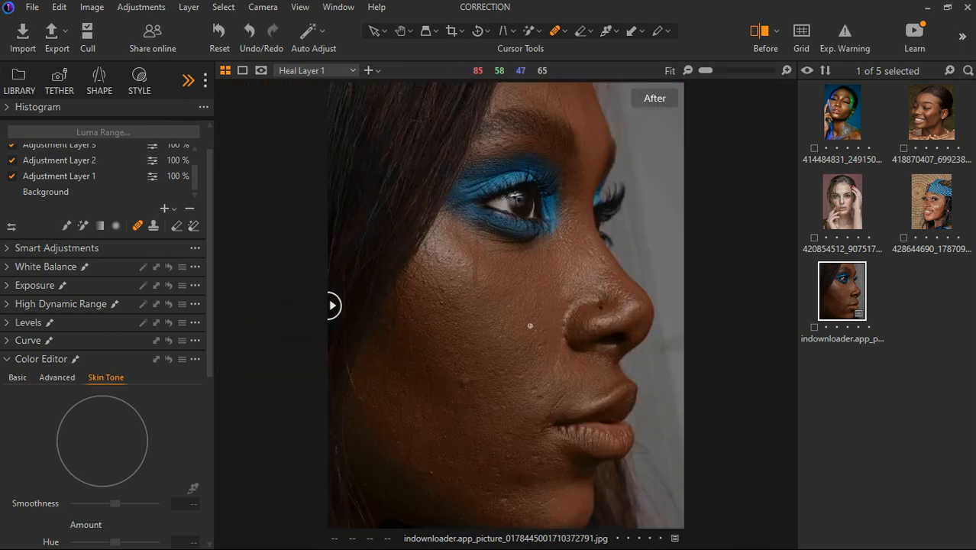
# Enlarge the Heal brush to size 47 and heal the blemish in the middle of the cheek.
pyautogui.hotkey('ctrl', 'alt', '0')
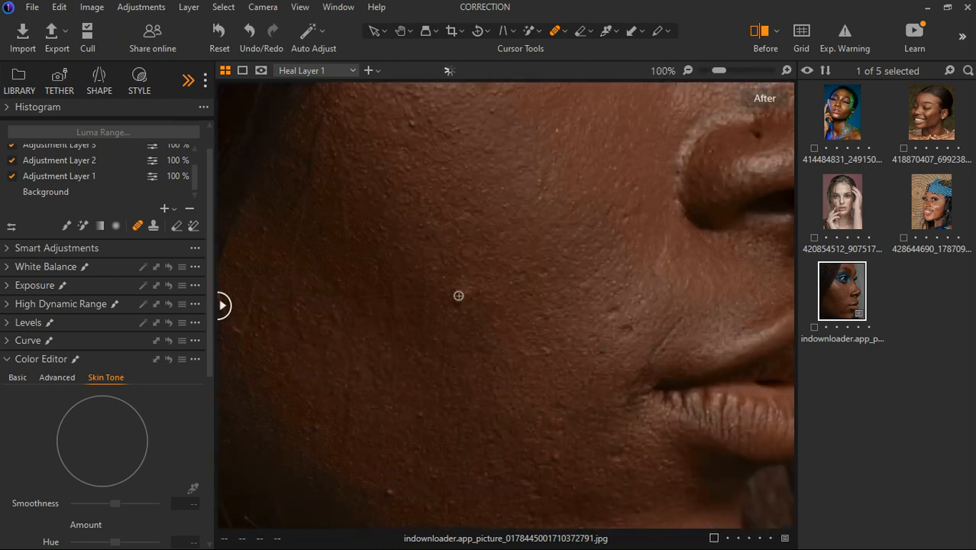
pyautogui.press(']')
pyautogui.press(']')
pyautogui.press(']')
pyautogui.press(']')
pyautogui.press(']')
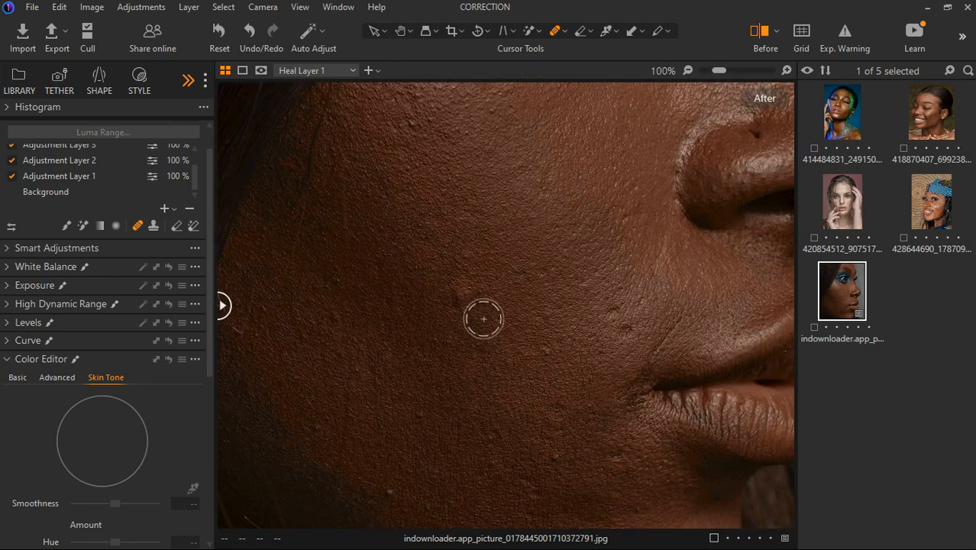
pyautogui.press(']')
pyautogui.press(']')
pyautogui.press(']')
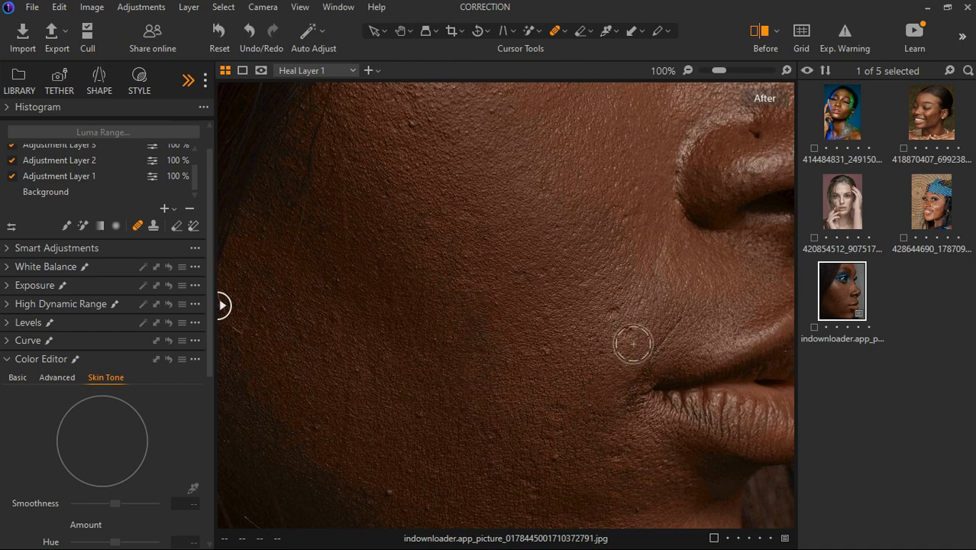
# Heal the blemishes beside the mouth corner and on the lower cheek, moving both heal sources closer to their spots.
pyautogui.click(615, 311)
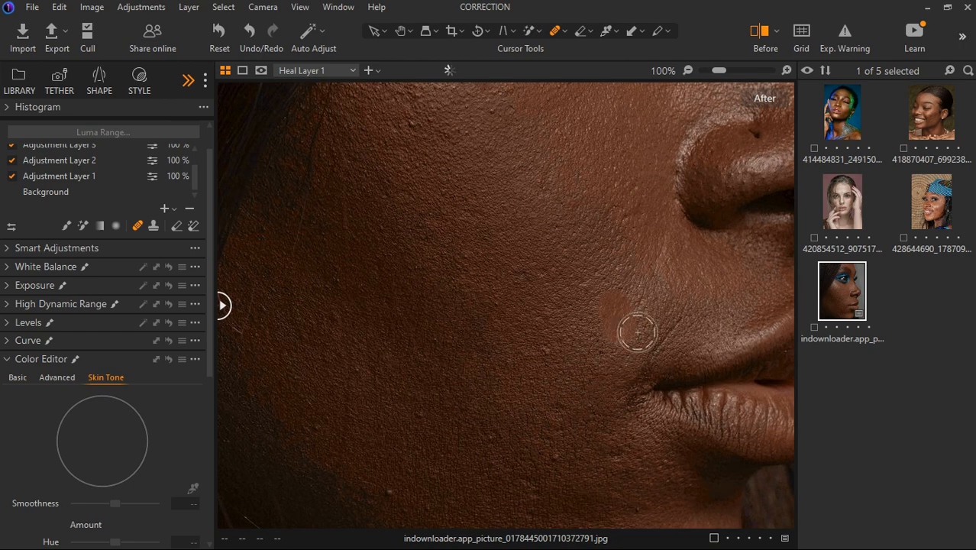
pyautogui.rightClick(630, 349)
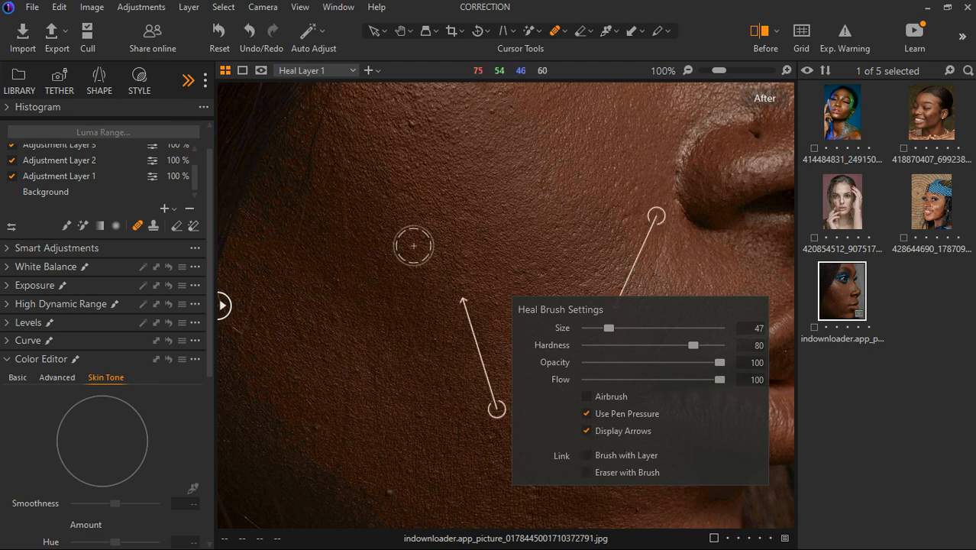
pyautogui.moveTo(663, 229)
pyautogui.mouseDown()
pyautogui.moveTo(619, 249)
pyautogui.moveTo(606, 278)
pyautogui.mouseUp()
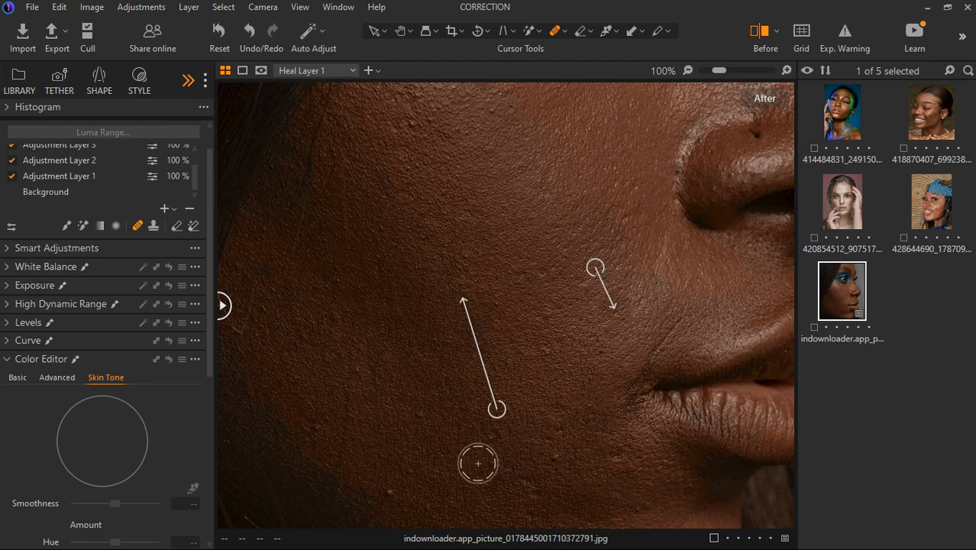
pyautogui.click(553, 461)
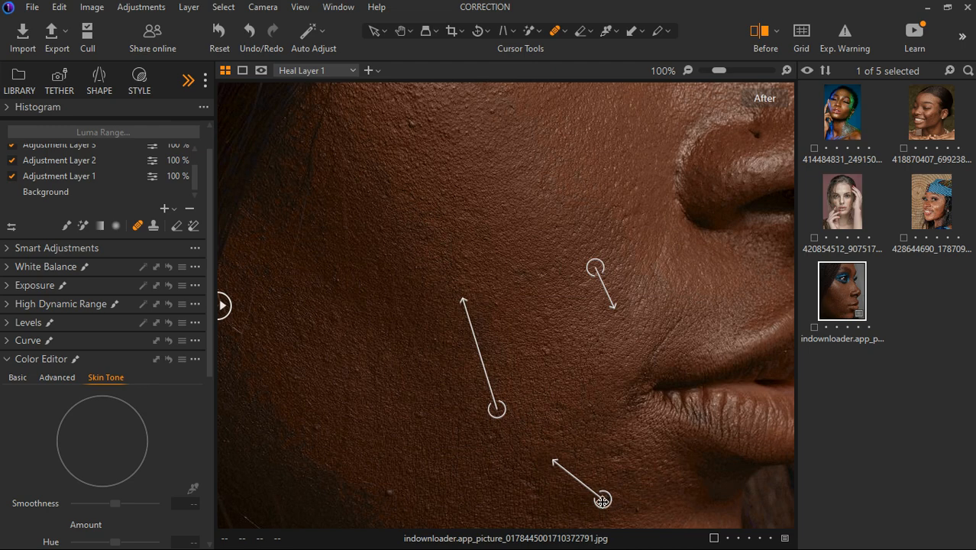
pyautogui.moveTo(602, 500); pyautogui.dragTo(580, 478)
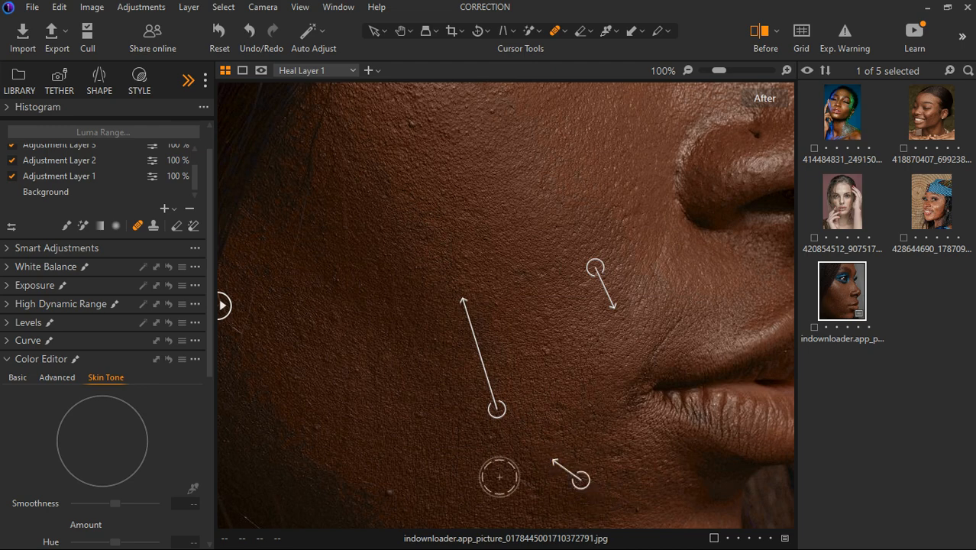
# Move the source of the under-eye cheek heal onto the skin right beside the healed hair line.
pyautogui.scroll(-2, 499, 477)
pyautogui.scroll(3, 497, 269)
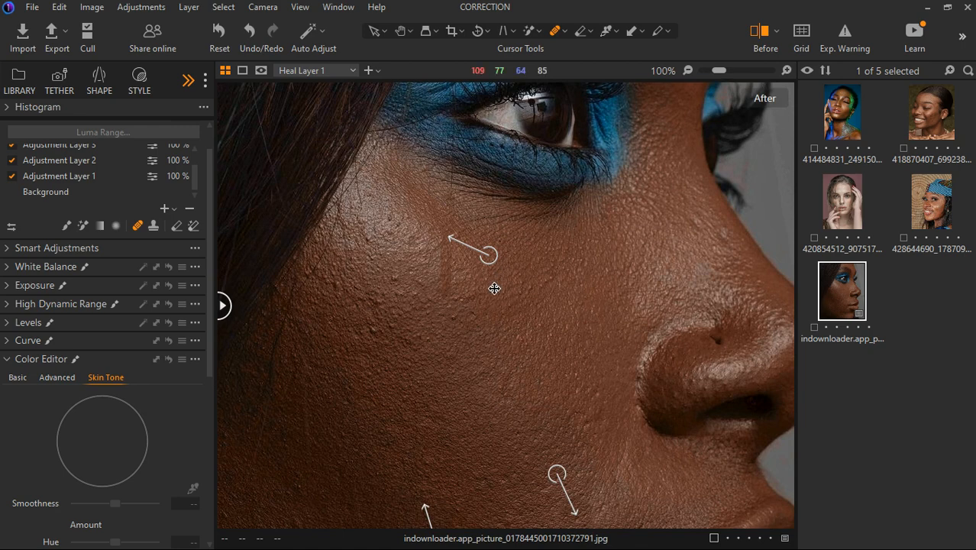
pyautogui.moveTo(494, 287)
pyautogui.mouseDown()
pyautogui.moveTo(440, 281)
pyautogui.moveTo(429, 257)
pyautogui.moveTo(448, 253)
pyautogui.mouseUp()
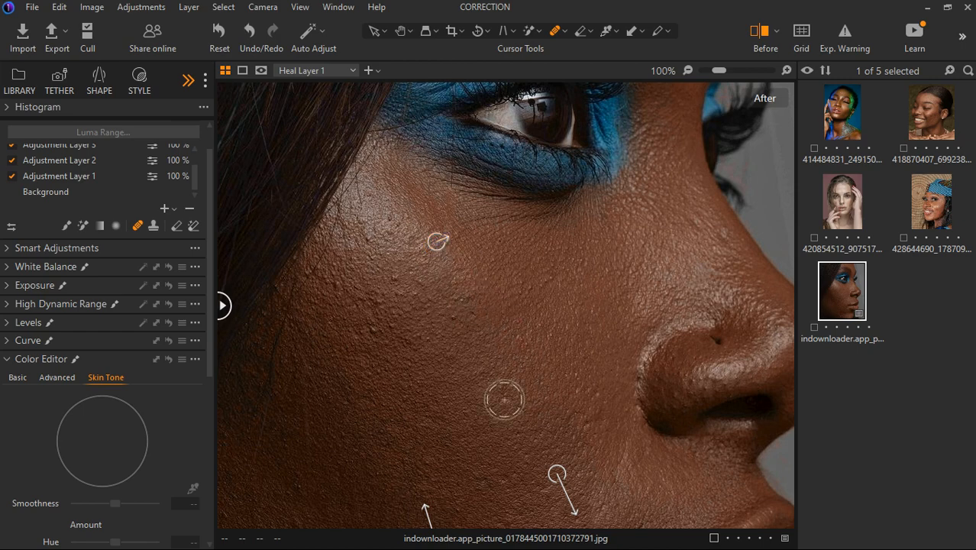
# Heal the two blemishes on the side of the nose bridge and move the heal sources right beside them.
pyautogui.hotkey('ctrl', '0')
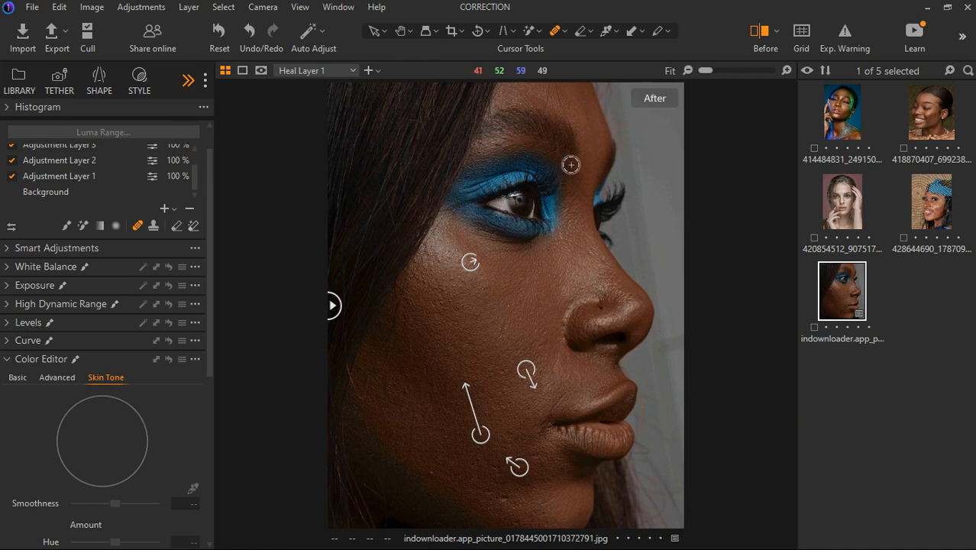
pyautogui.click(590, 257)
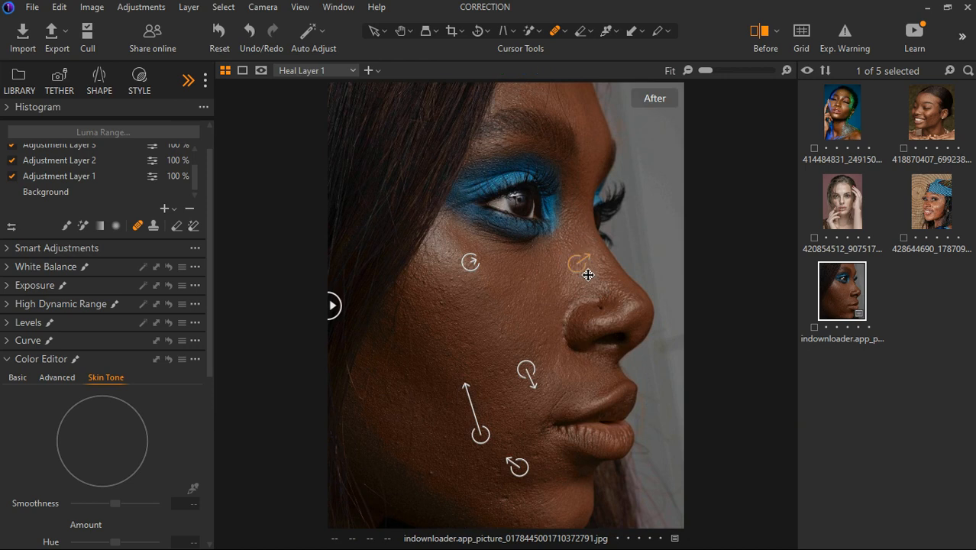
pyautogui.click(607, 261)
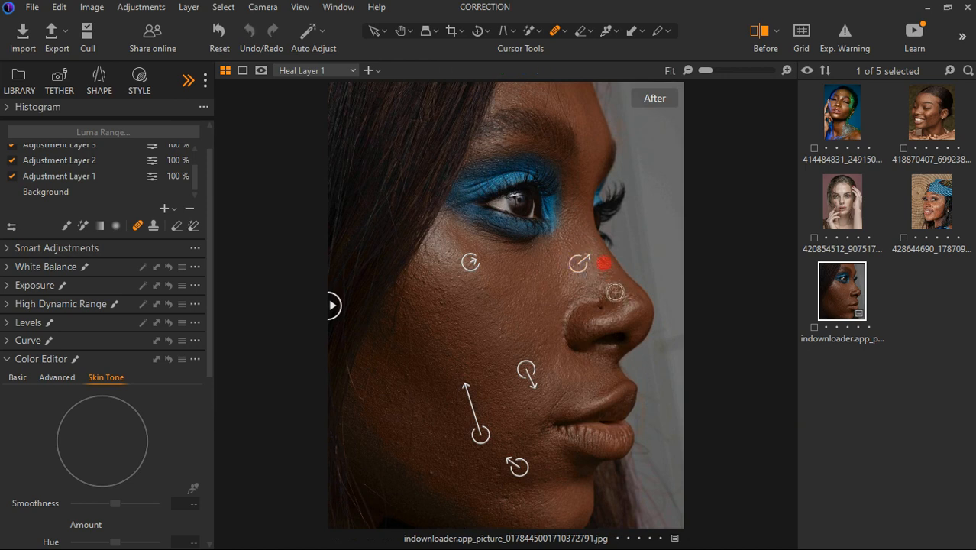
pyautogui.moveTo(597, 241)
pyautogui.mouseDown()
pyautogui.moveTo(611, 292)
pyautogui.moveTo(600, 285)
pyautogui.moveTo(619, 285)
pyautogui.mouseUp()
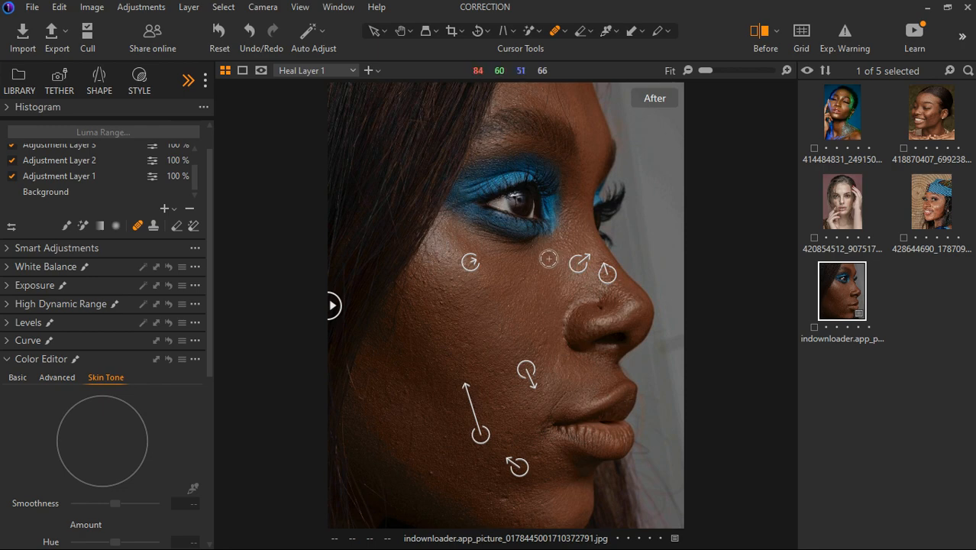
# Switch to the portrait with green face glitter and heal two forehead blemishes, moving each heal source closer to its spot.
pyautogui.click(843, 115)
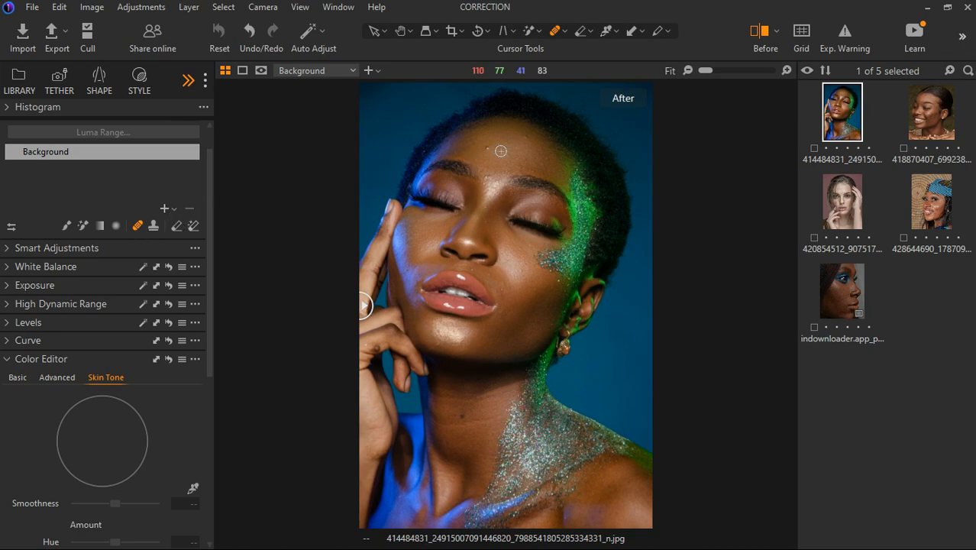
pyautogui.scroll(4, 513, 159)
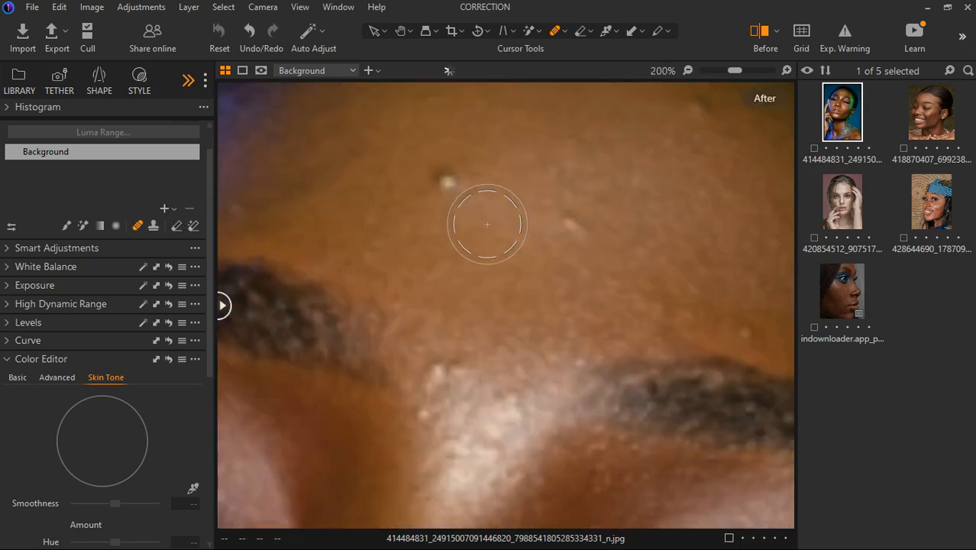
pyautogui.click(487, 223)
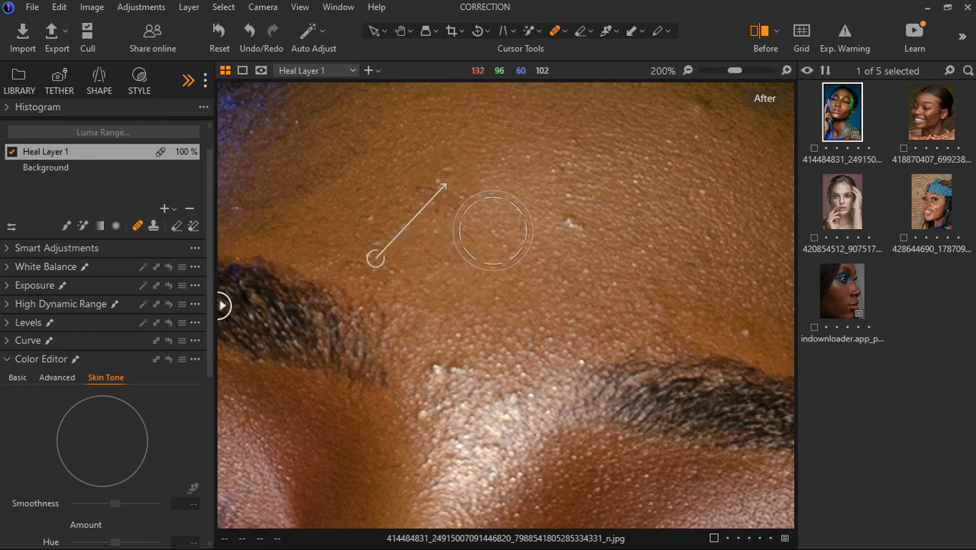
pyautogui.moveTo(385, 267)
pyautogui.mouseDown()
pyautogui.moveTo(451, 239)
pyautogui.moveTo(446, 233)
pyautogui.mouseUp()
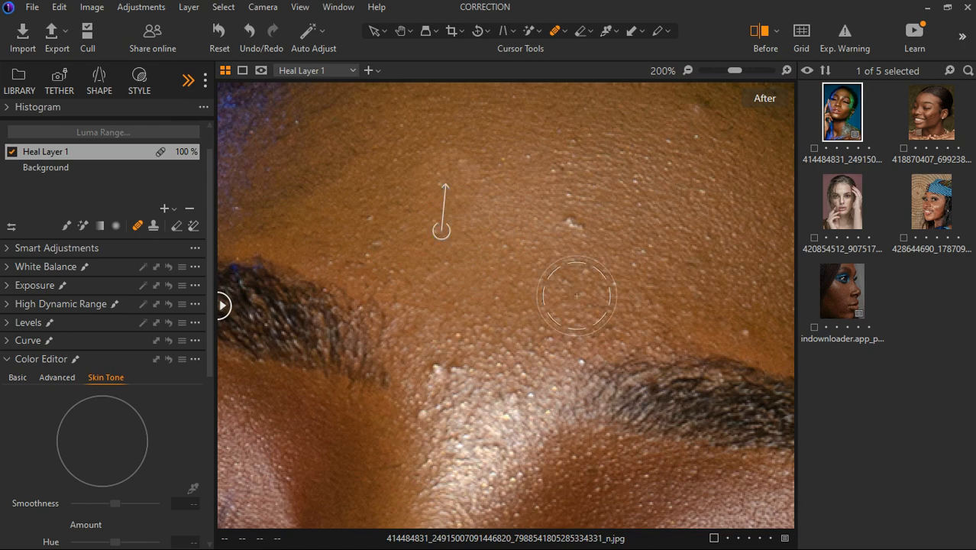
pyautogui.click(563, 221)
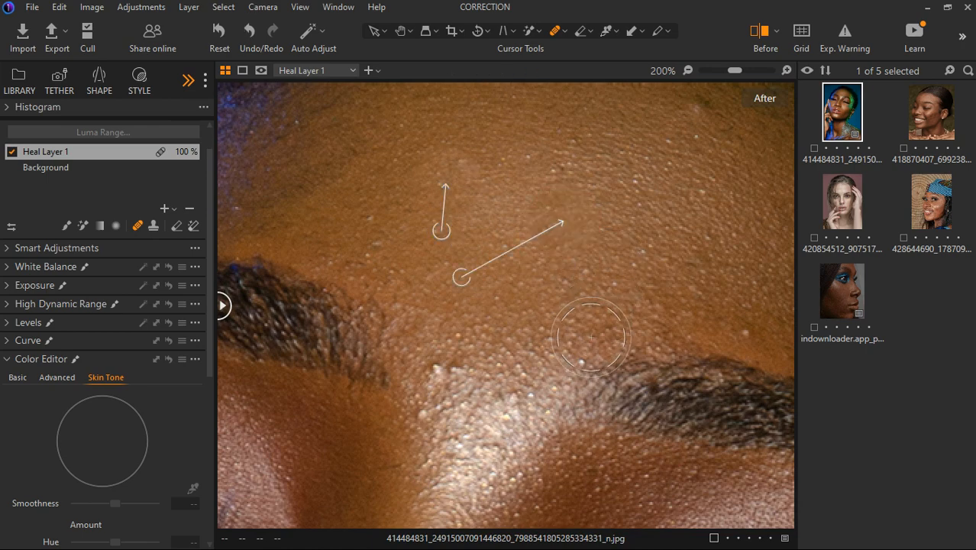
pyautogui.moveTo(475, 290); pyautogui.dragTo(523, 280)
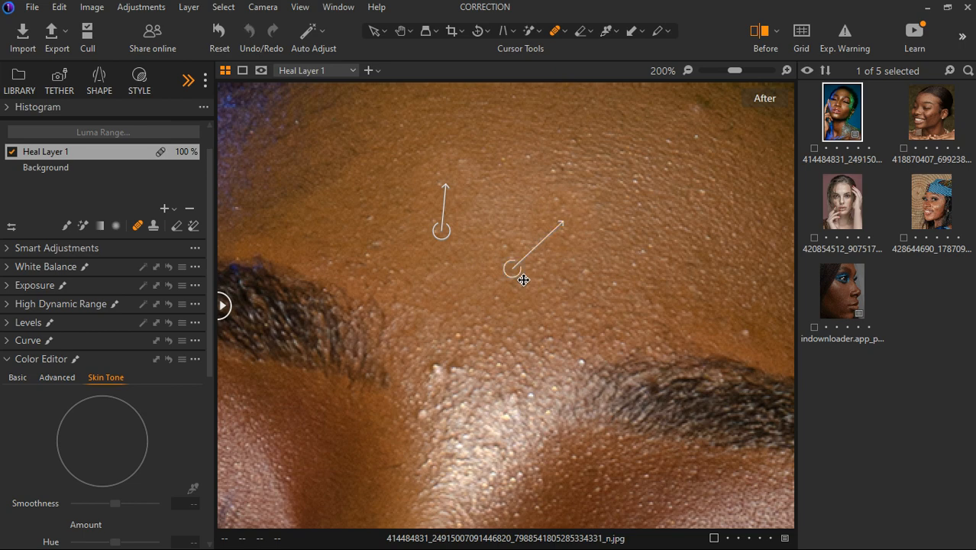
# Heal the blemish on the upper forehead near the hairline and move its source right beside the spot.
pyautogui.click(740, 153)
pyautogui.scroll(-3, 646, 207)
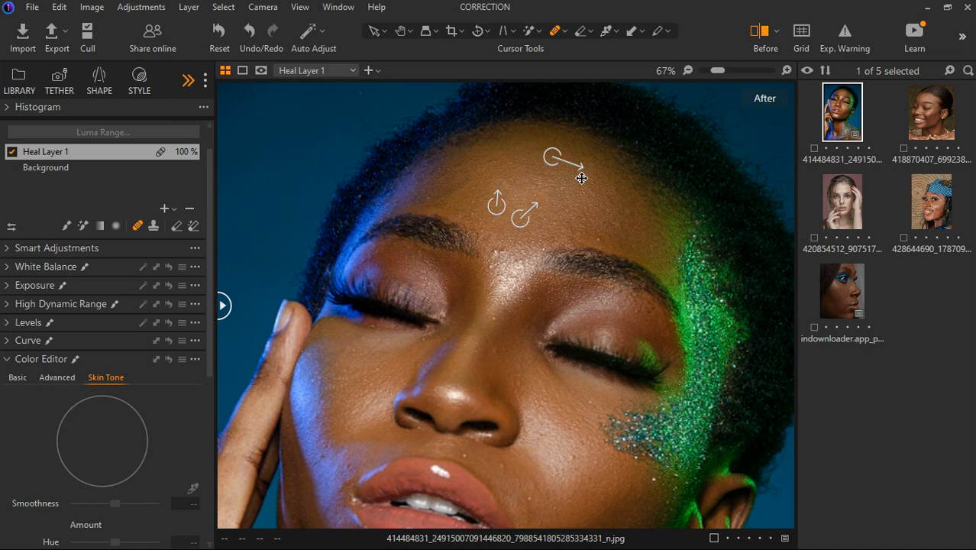
pyautogui.moveTo(566, 172); pyautogui.dragTo(581, 178)
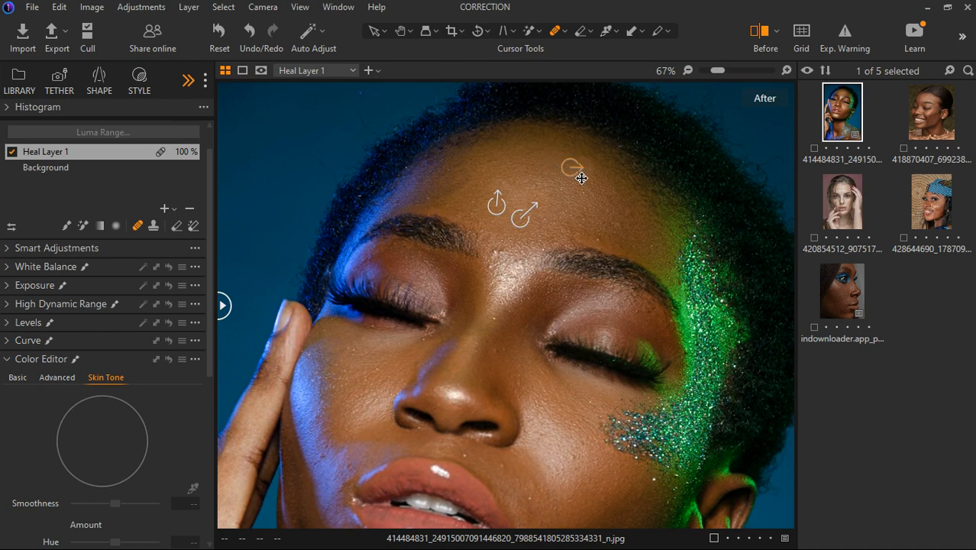
# Heal the blemishes above the eyebrow and between the eyebrows, bringing the between-brow heal source closer.
pyautogui.click(613, 254)
pyautogui.click(516, 309)
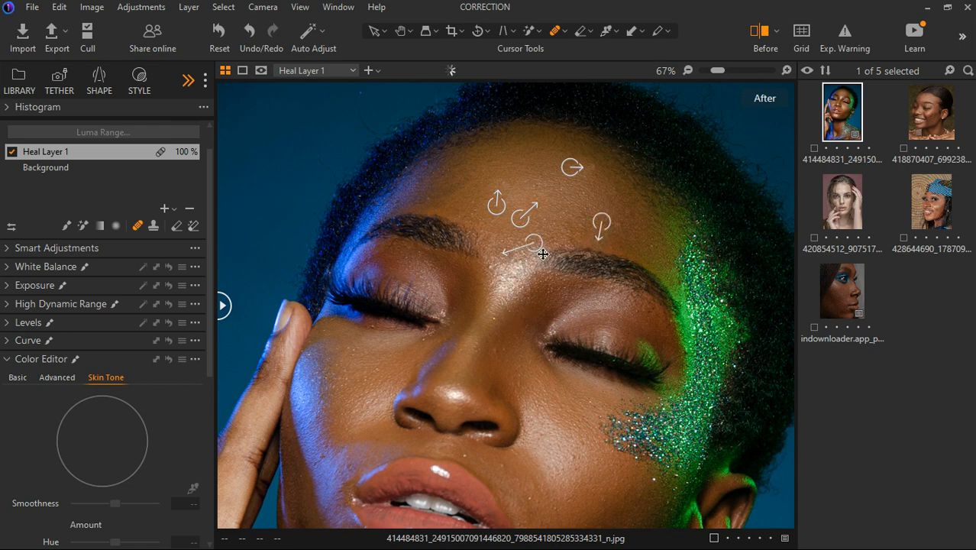
pyautogui.press('Delete')
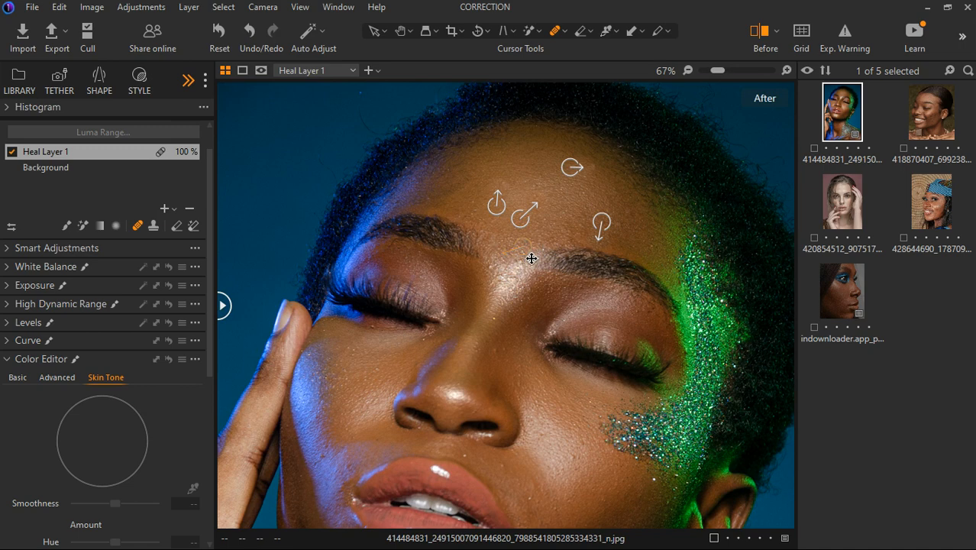
# Heal the shiny blemish at the top of the nose bridge and reposition its source onto the skin just below it.
pyautogui.click(508, 284)
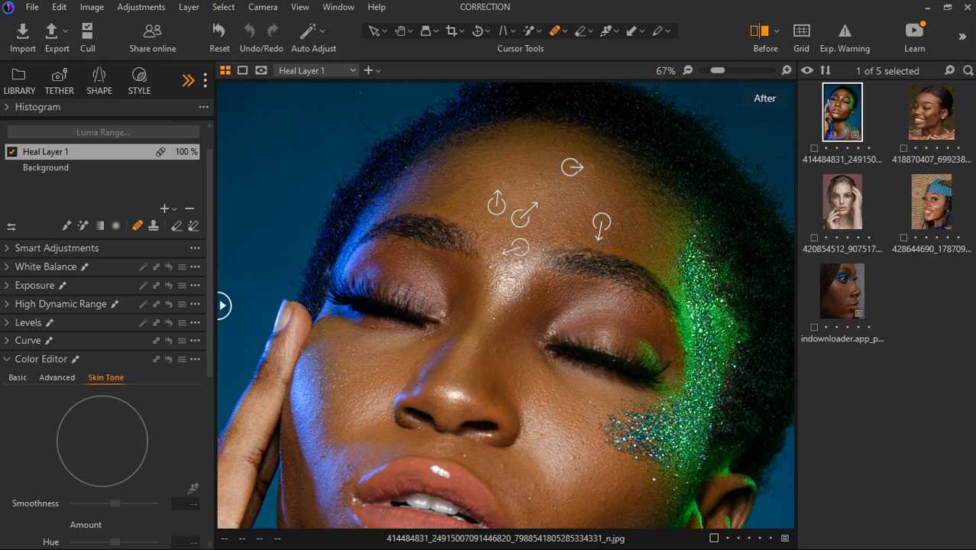
pyautogui.click(503, 296)
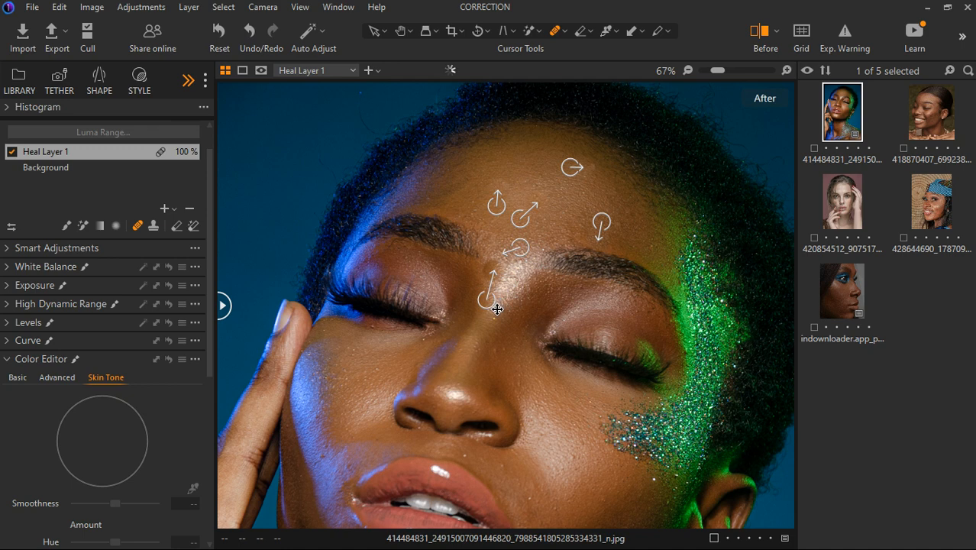
pyautogui.press('Delete')
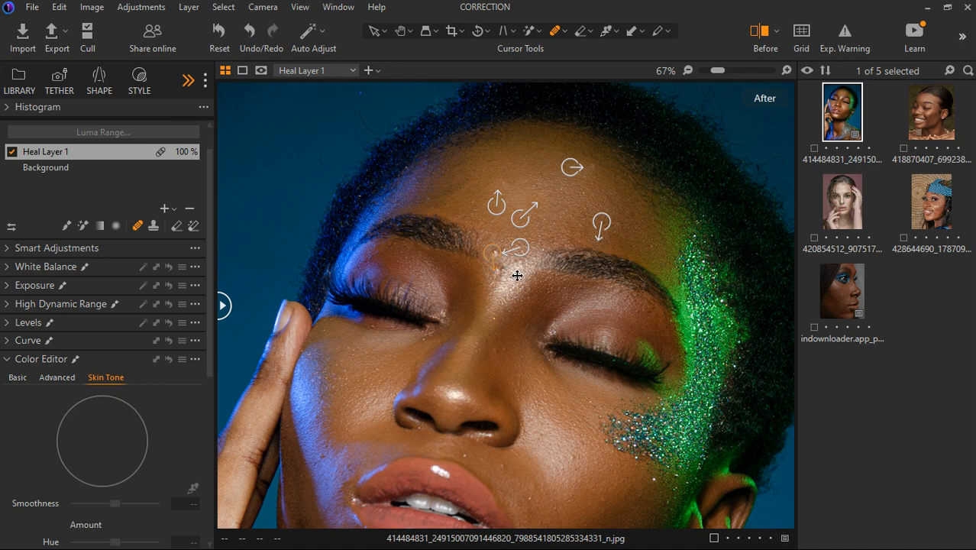
pyautogui.press('Delete')
pyautogui.click(519, 273)
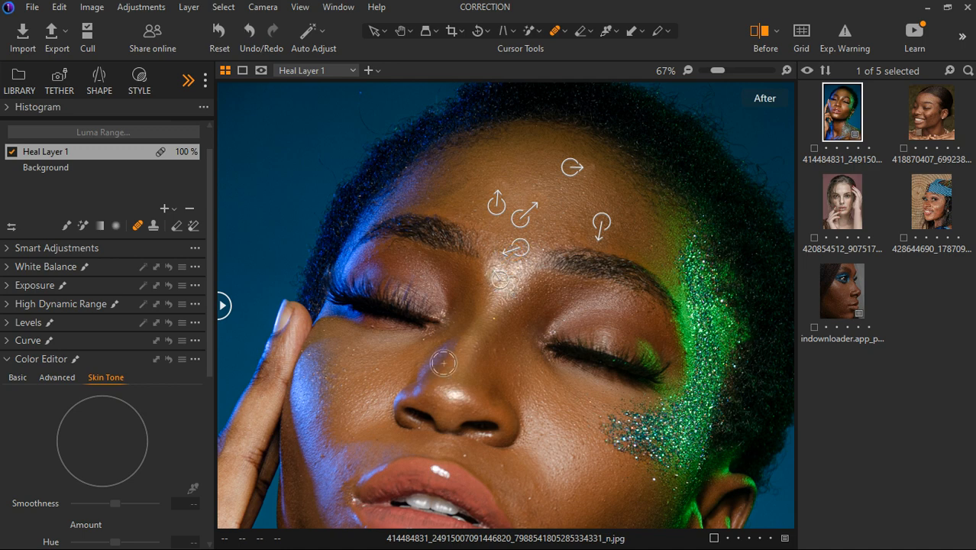
# Heal the dark mole on the bent finger and place its source on clean skin farther along the same finger.
pyautogui.scroll(-3, 444, 359)
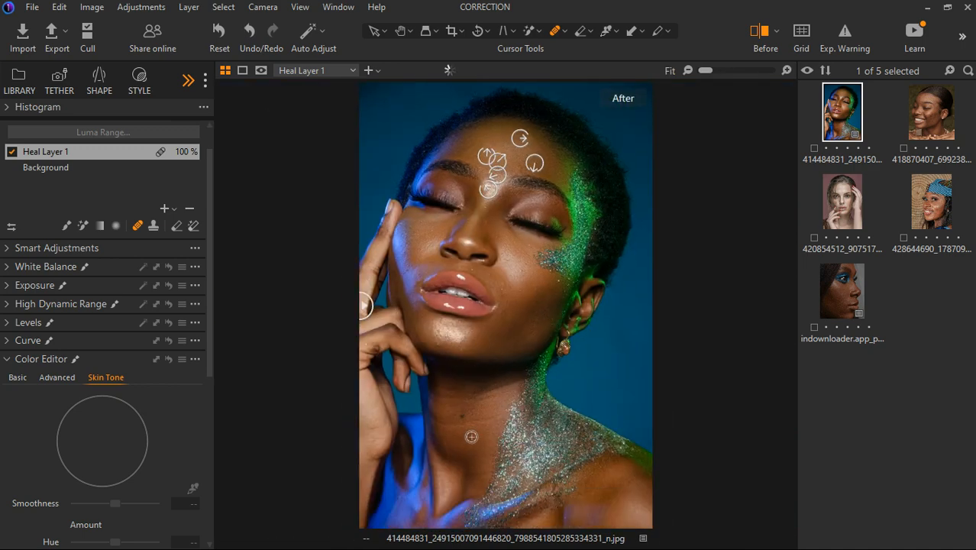
pyautogui.scroll(3, 395, 367)
pyautogui.scroll(3, 397, 368)
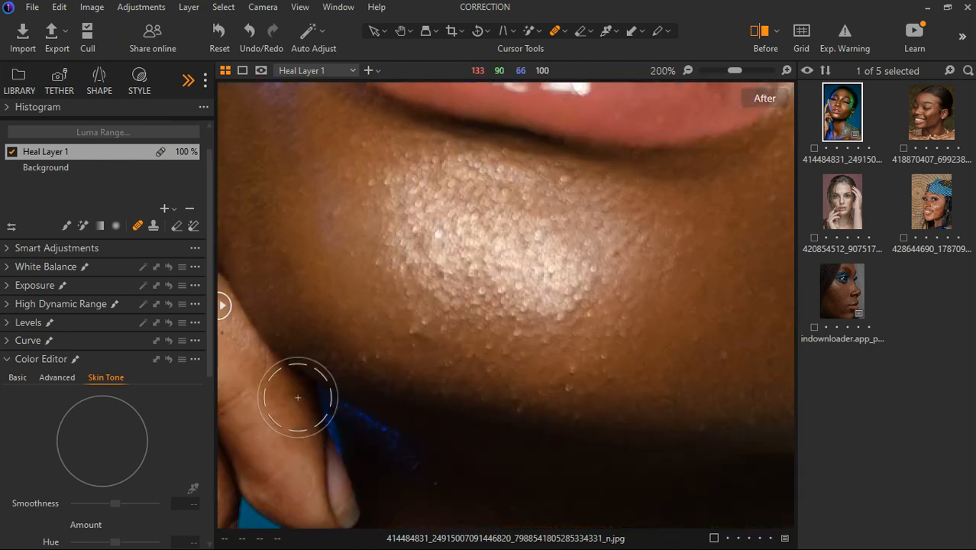
pyautogui.moveTo(388, 368); pyautogui.dragTo(699, 266)
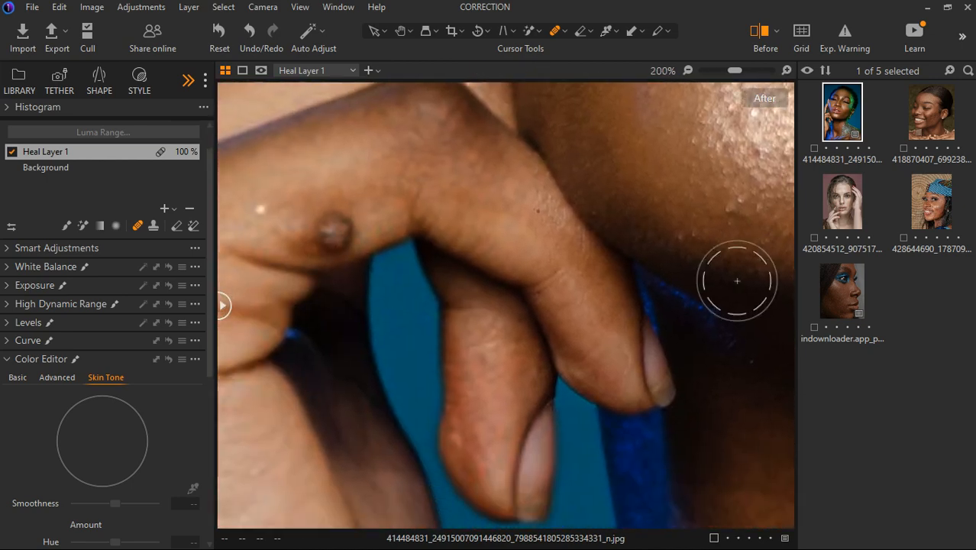
pyautogui.click(325, 223)
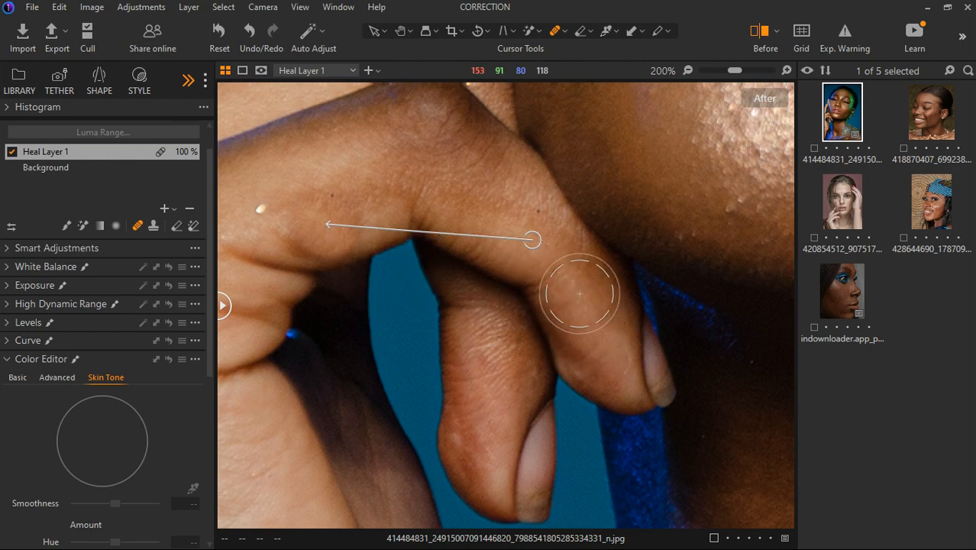
pyautogui.moveTo(532, 240)
pyautogui.mouseDown()
pyautogui.moveTo(326, 174)
pyautogui.moveTo(301, 185)
pyautogui.moveTo(324, 202)
pyautogui.moveTo(392, 191)
pyautogui.mouseUp()
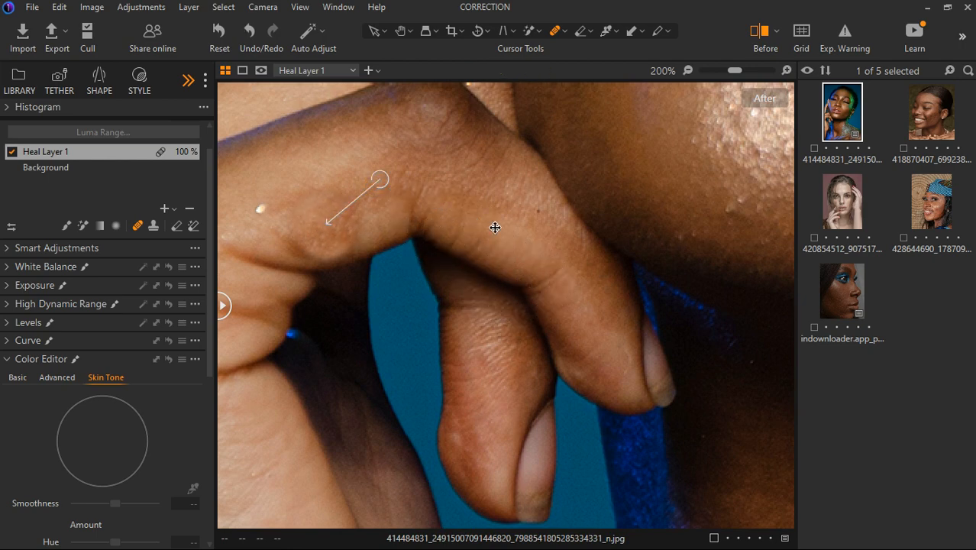
pyautogui.moveTo(496, 227)
pyautogui.mouseDown()
pyautogui.moveTo(526, 237)
pyautogui.moveTo(516, 208)
pyautogui.moveTo(516, 258)
pyautogui.moveTo(534, 239)
pyautogui.mouseUp()
pyautogui.hotkey('ctrl', '0')
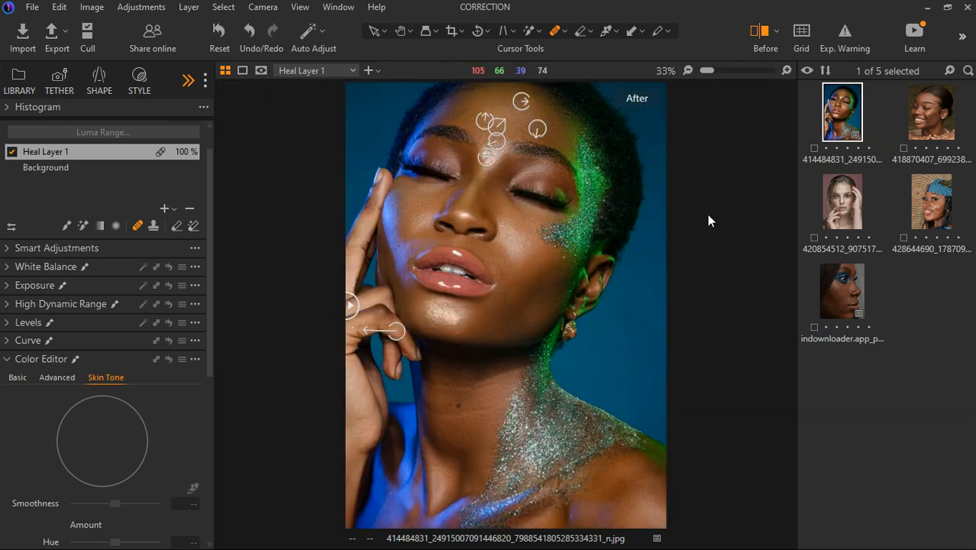
# Compare the healed glitter portrait with its original and view the smiling portrait with uneven cheek skin.
pyautogui.rightClick(547, 286)
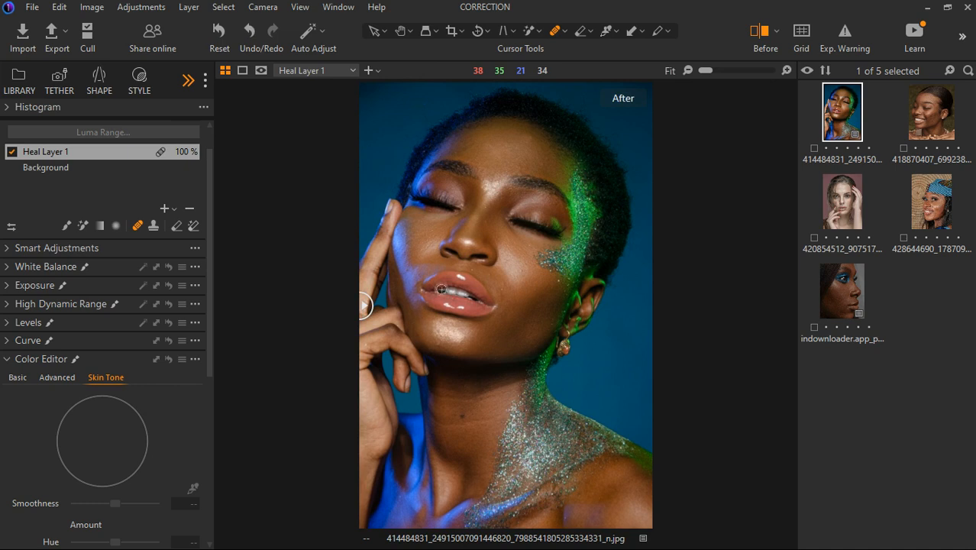
pyautogui.moveTo(368, 307); pyautogui.dragTo(350, 299)
pyautogui.click(933, 117)
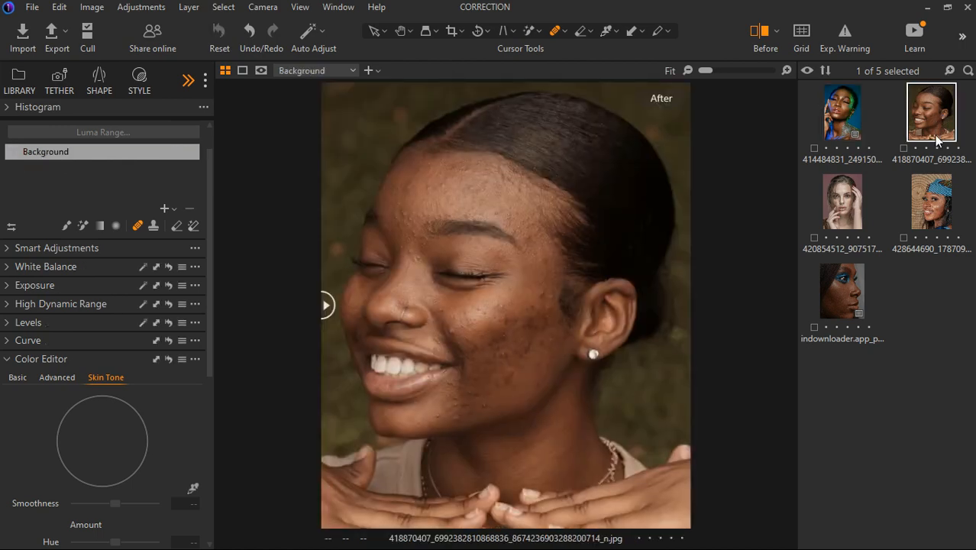
# Open the portrait with the blue patterned headwrap, add an adjustment layer and mask the facial skin with the Magic Brush.
pyautogui.click(935, 190)
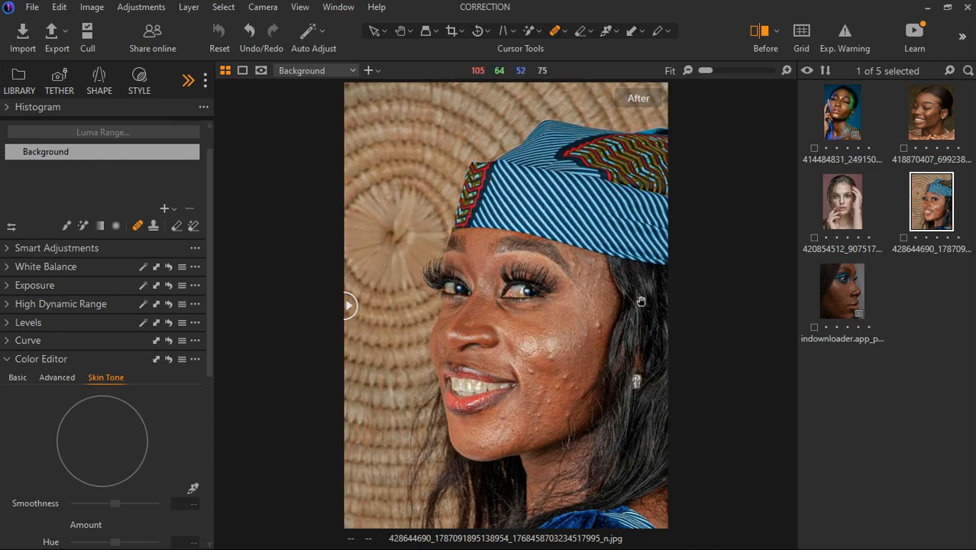
pyautogui.click(174, 212)
pyautogui.click(205, 226)
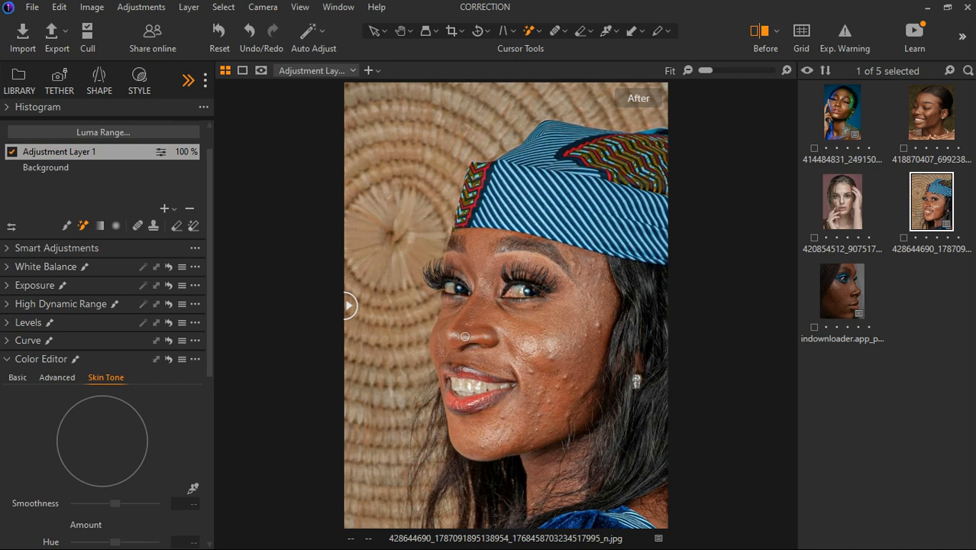
pyautogui.click(583, 343)
# Sample the skin tone below the eye in the Color Editor and set Uniformity Hue and Saturation to 100.
pyautogui.scroll(1, 12, 252)
pyautogui.scroll(-2, 12, 259)
pyautogui.scroll(-3, 94, 378)
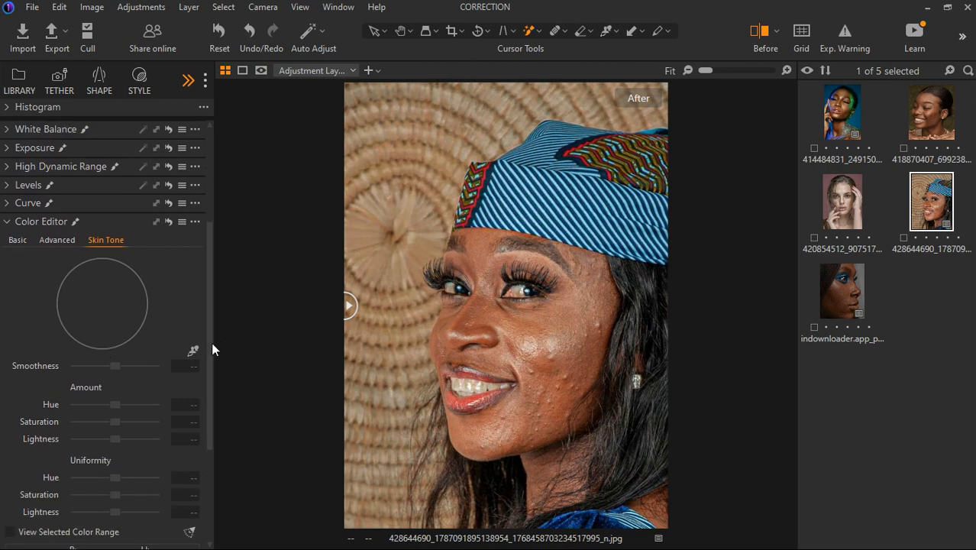
pyautogui.click(194, 351)
pyautogui.scroll(2, 523, 332)
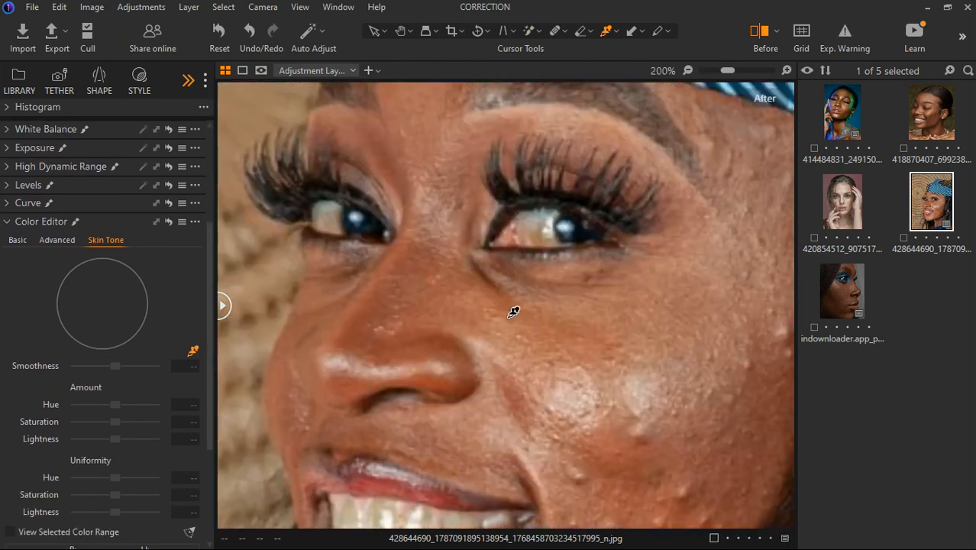
pyautogui.click(514, 310)
pyautogui.scroll(-2, 333, 323)
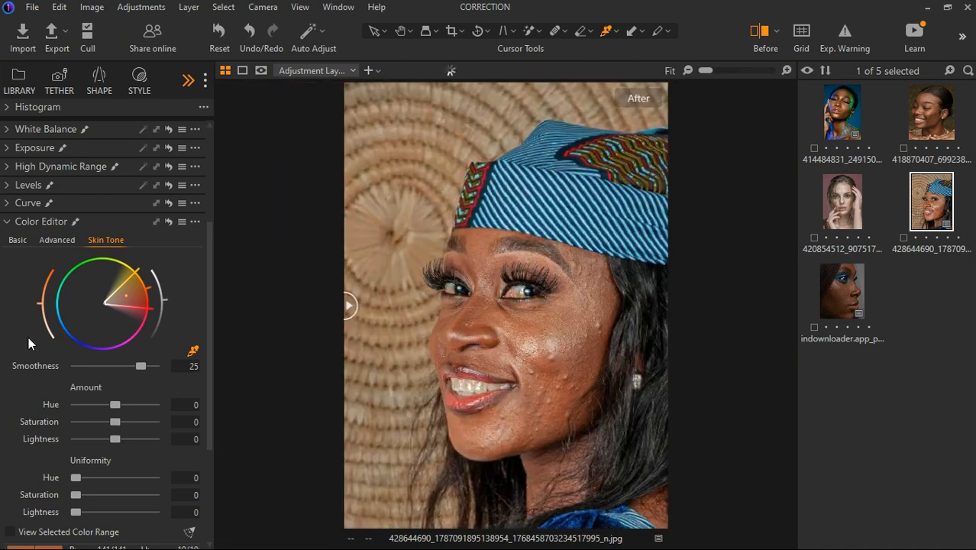
pyautogui.scroll(-3, 75, 405)
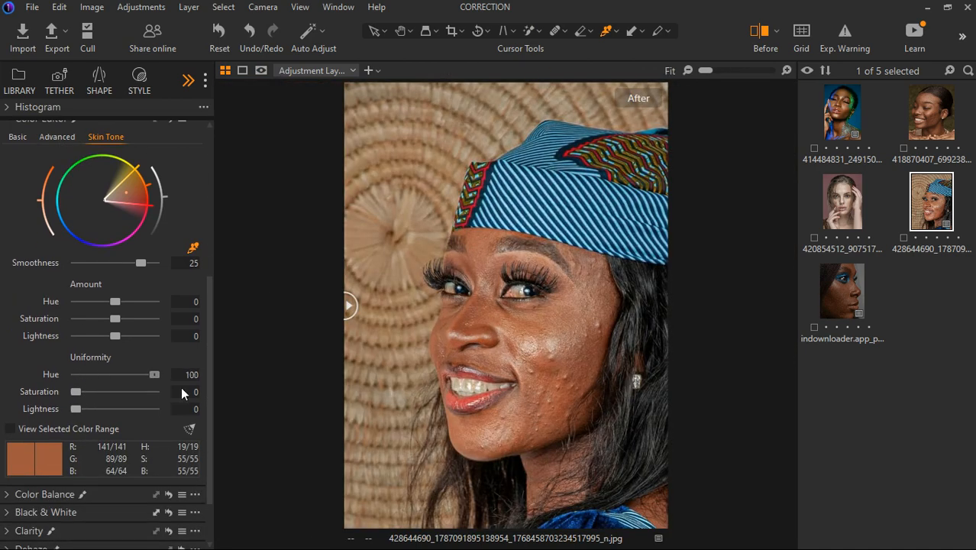
pyautogui.moveTo(77, 391); pyautogui.dragTo(184, 391)
# Compare the headwrap portrait before and after the skin tone correction and inspect the cheek up close.
pyautogui.moveTo(349, 306); pyautogui.dragTo(703, 304)
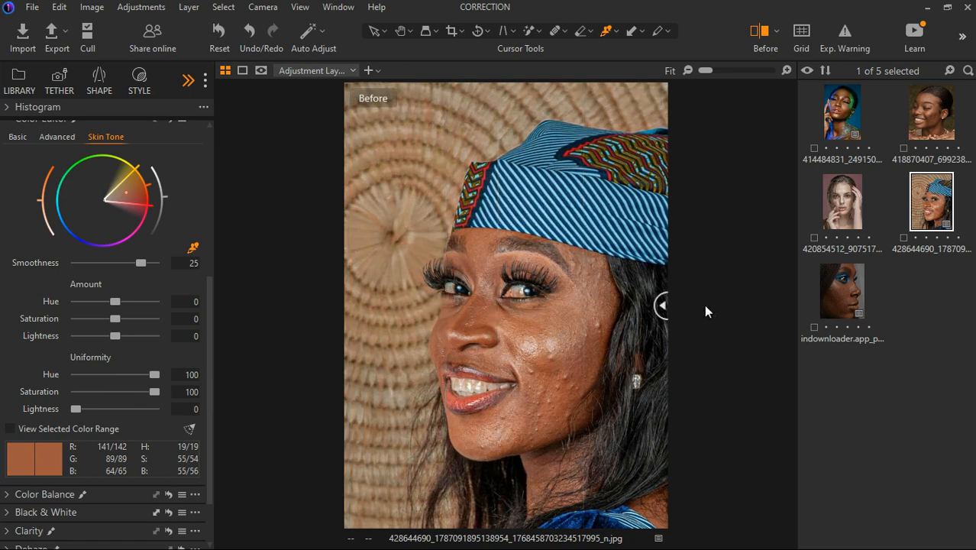
pyautogui.moveTo(612, 316); pyautogui.dragTo(223, 320)
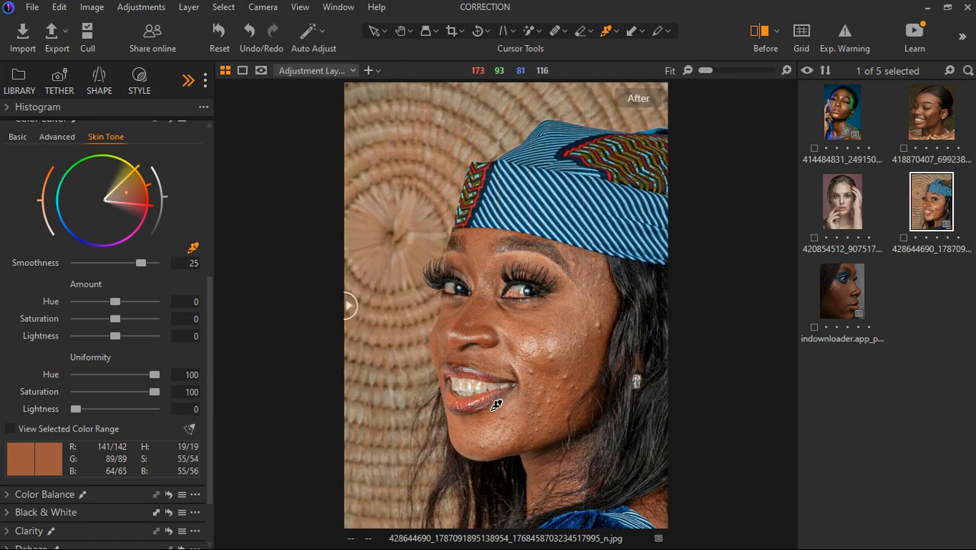
pyautogui.scroll(3, 497, 402)
pyautogui.scroll(-3, 498, 403)
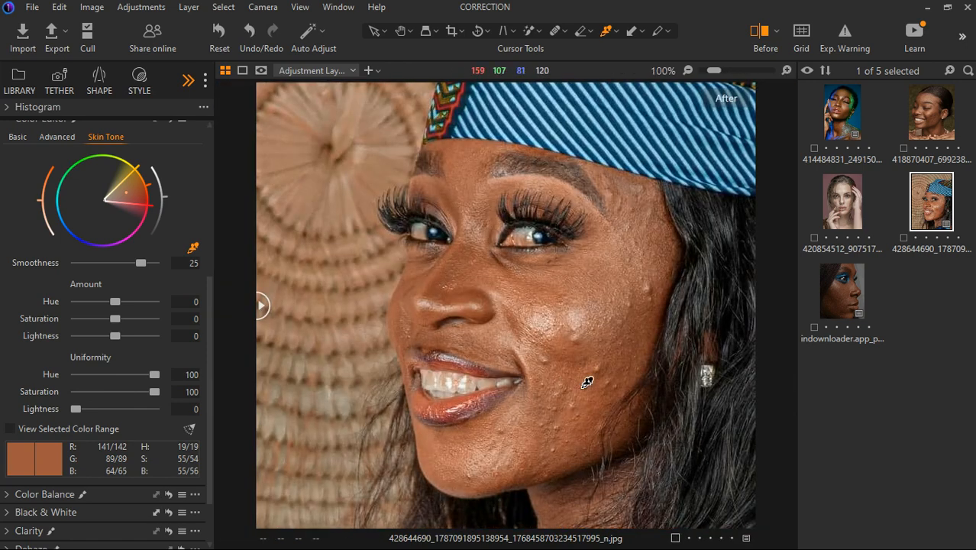
# Open the portrait of the woman with red nails on a mauve background and collapse the Color Editor and Layers tools.
pyautogui.scroll(5, 133, 289)
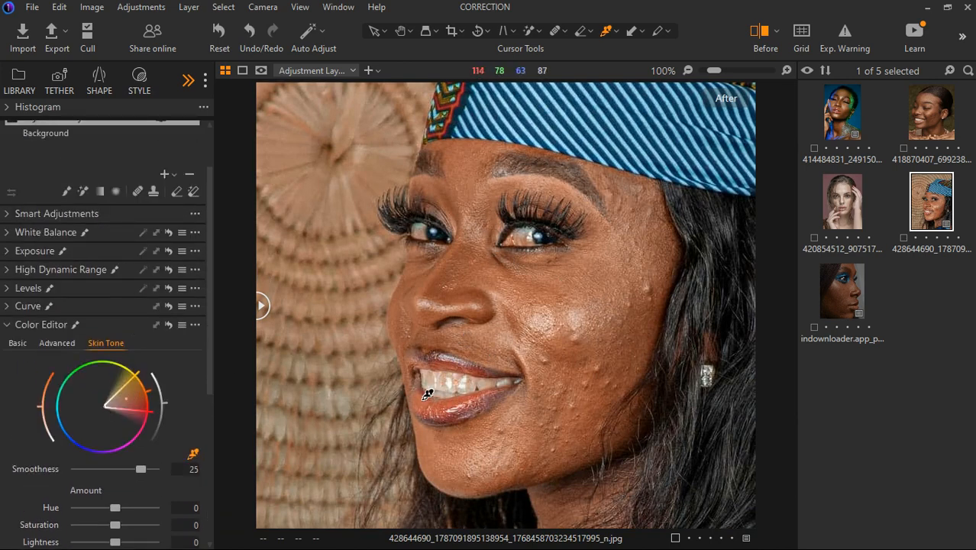
pyautogui.scroll(-2, 444, 321)
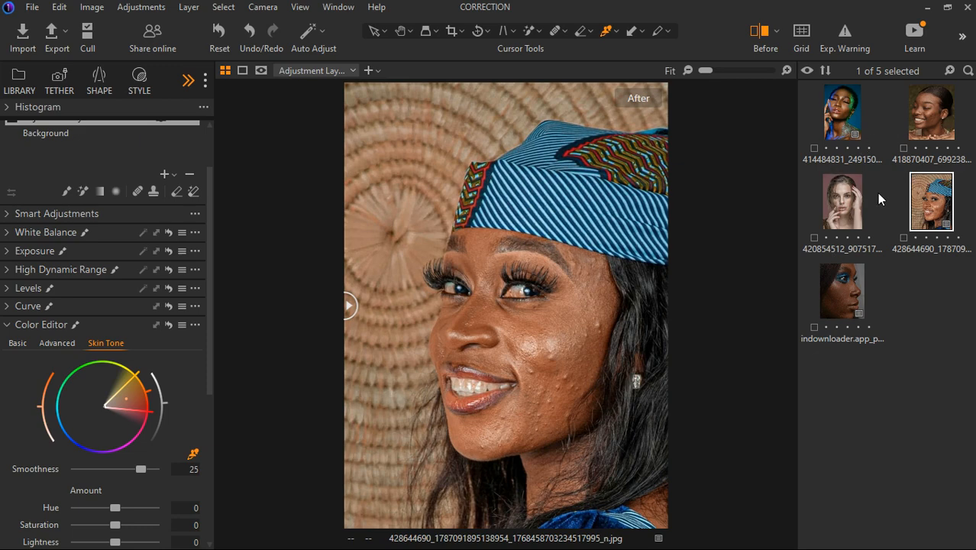
pyautogui.click(843, 213)
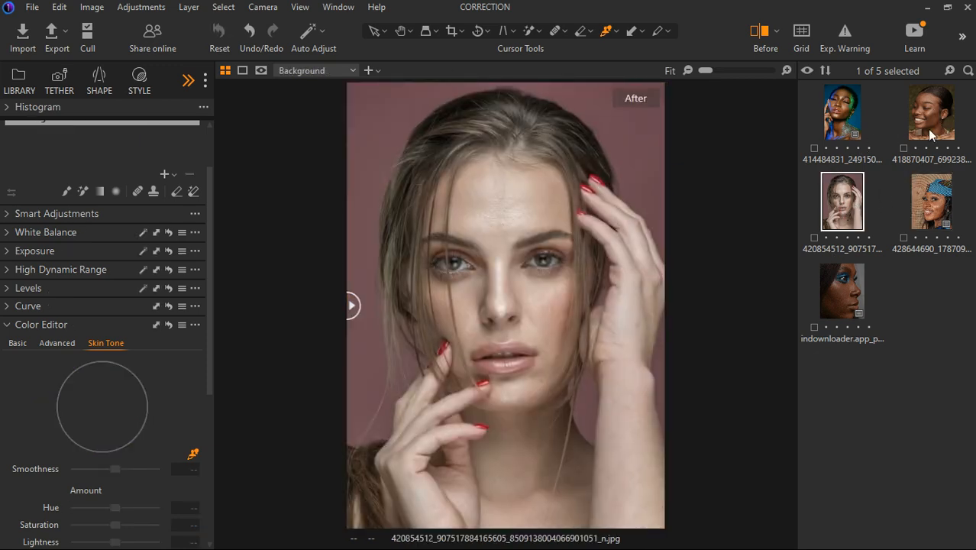
pyautogui.click(8, 325)
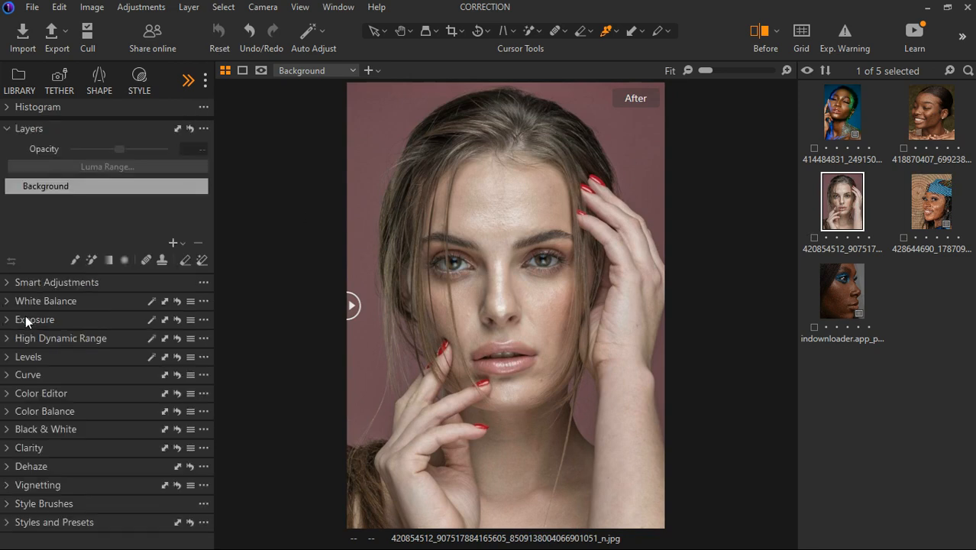
pyautogui.click(10, 130)
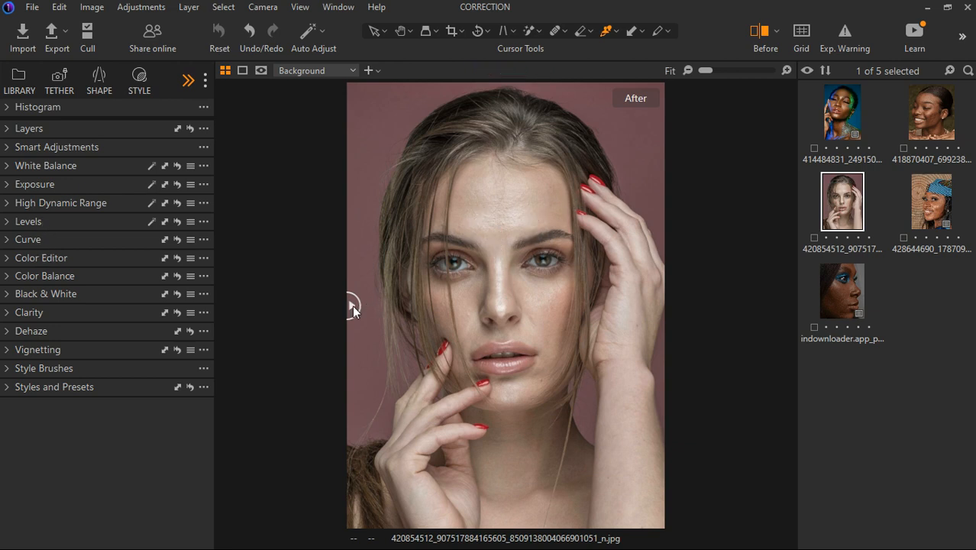
pyautogui.moveTo(352, 304); pyautogui.dragTo(283, 327)
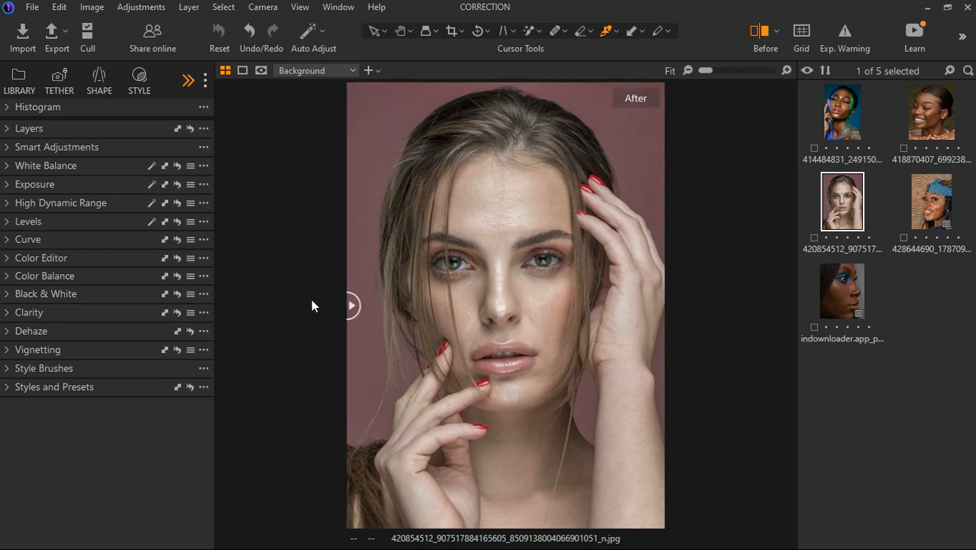